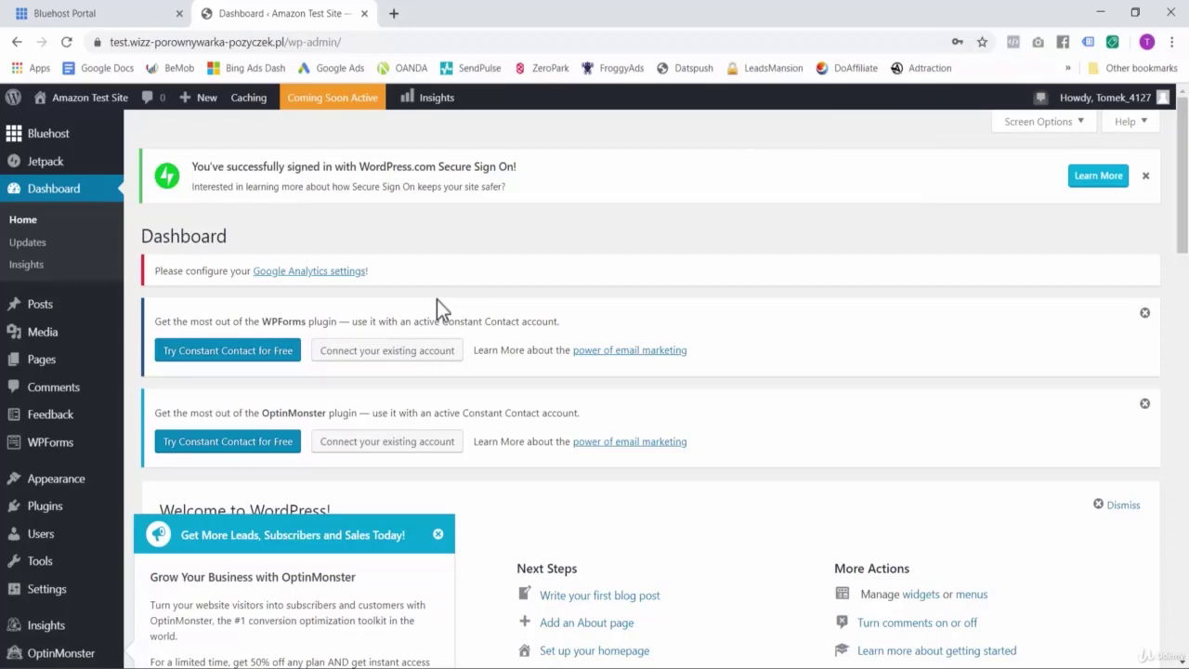
Step: Look over the WordPress dashboard's notices, welcome section and the Posts and Pages areas of its navigation
scroll(318, 316, down, 3)
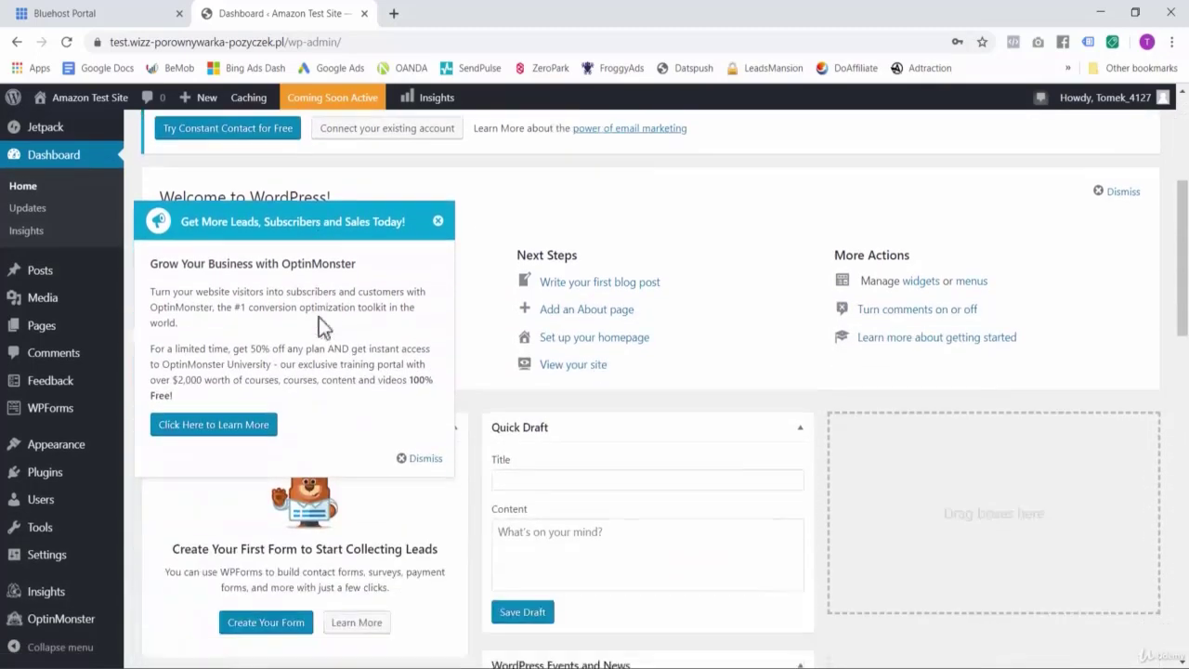
scroll(318, 317, down, 3)
scroll(322, 325, up, 6)
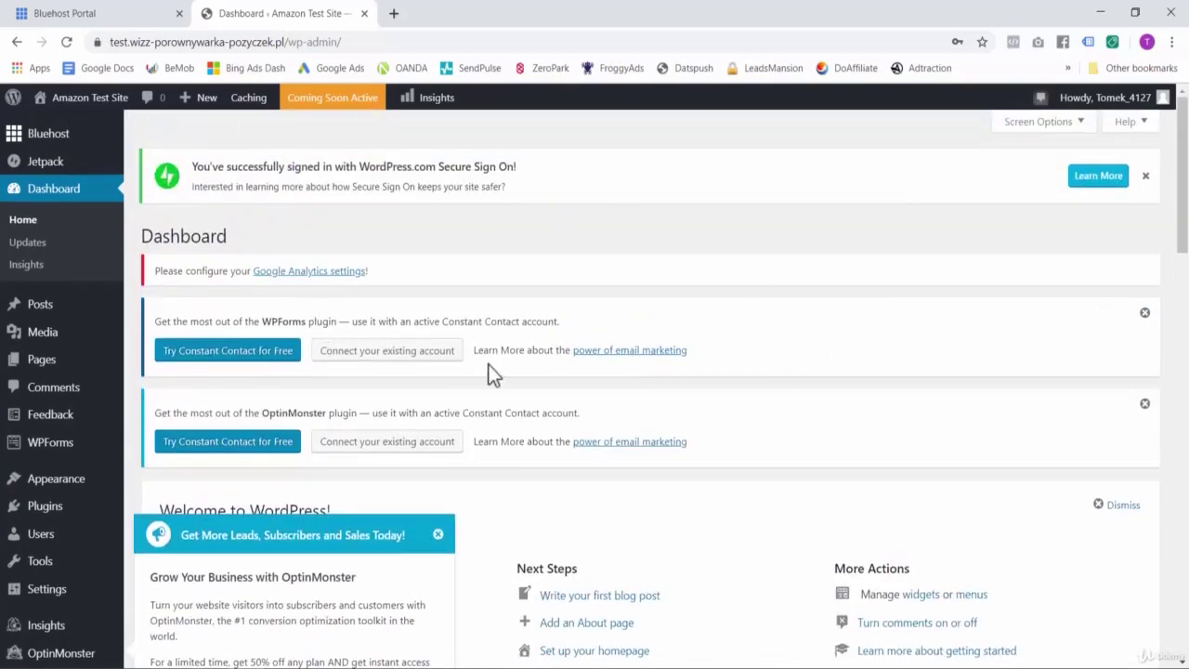
scroll(491, 364, down, 3)
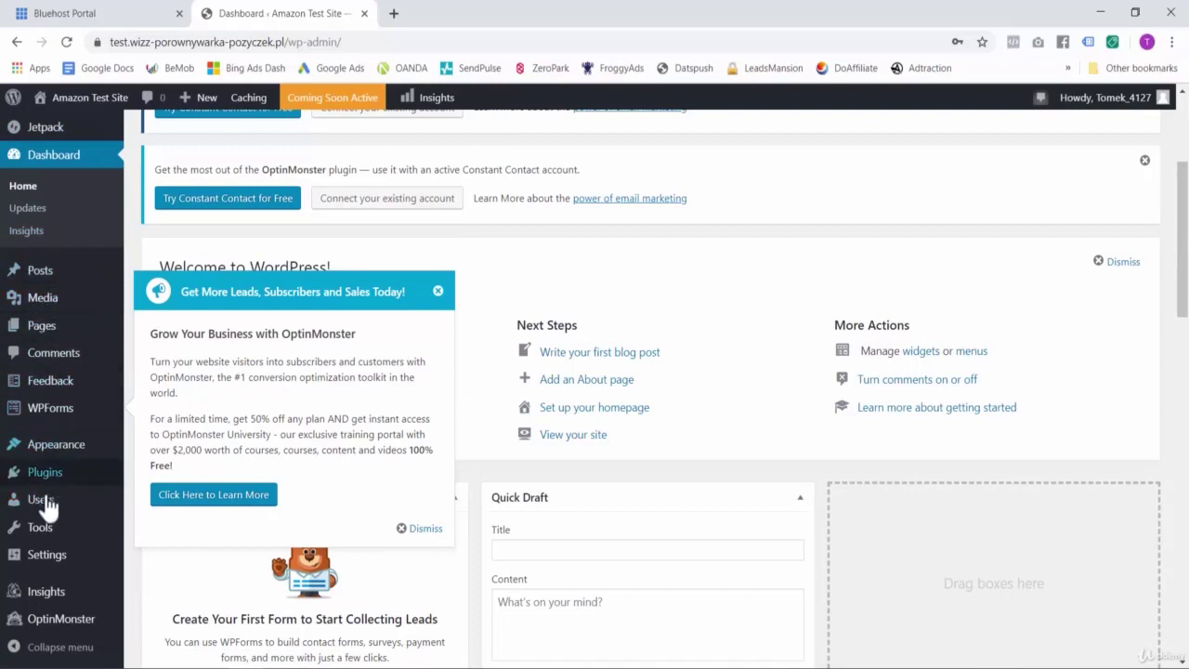
scroll(51, 330, up, 2)
mouse_move(51, 318)
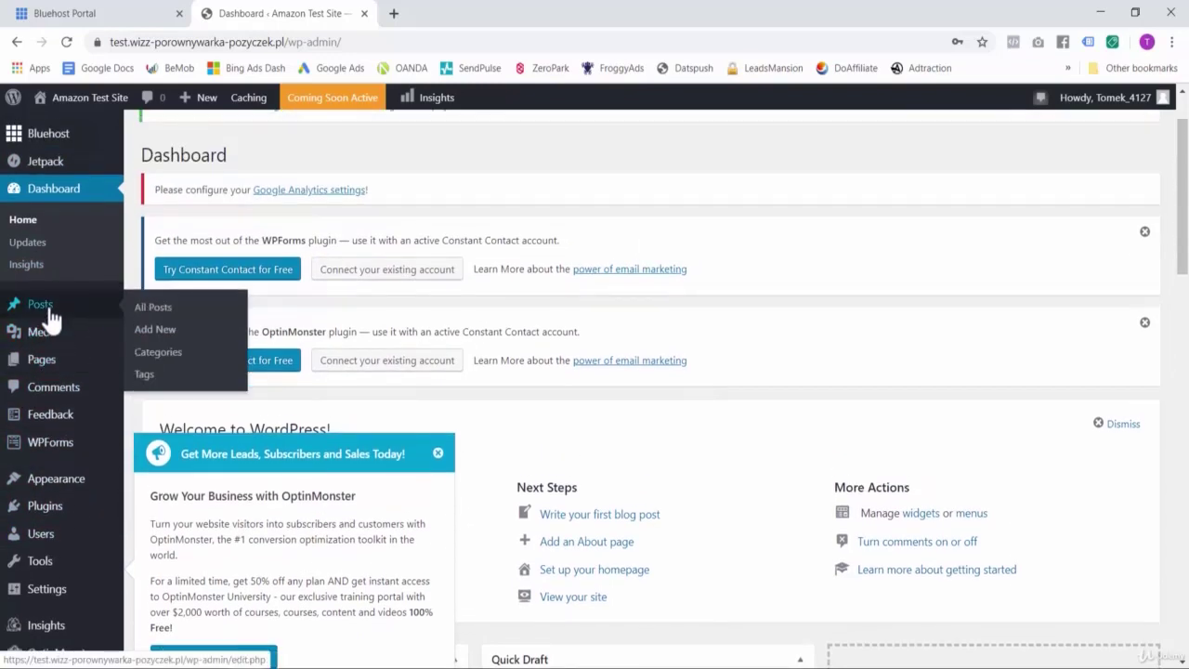
mouse_move(49, 369)
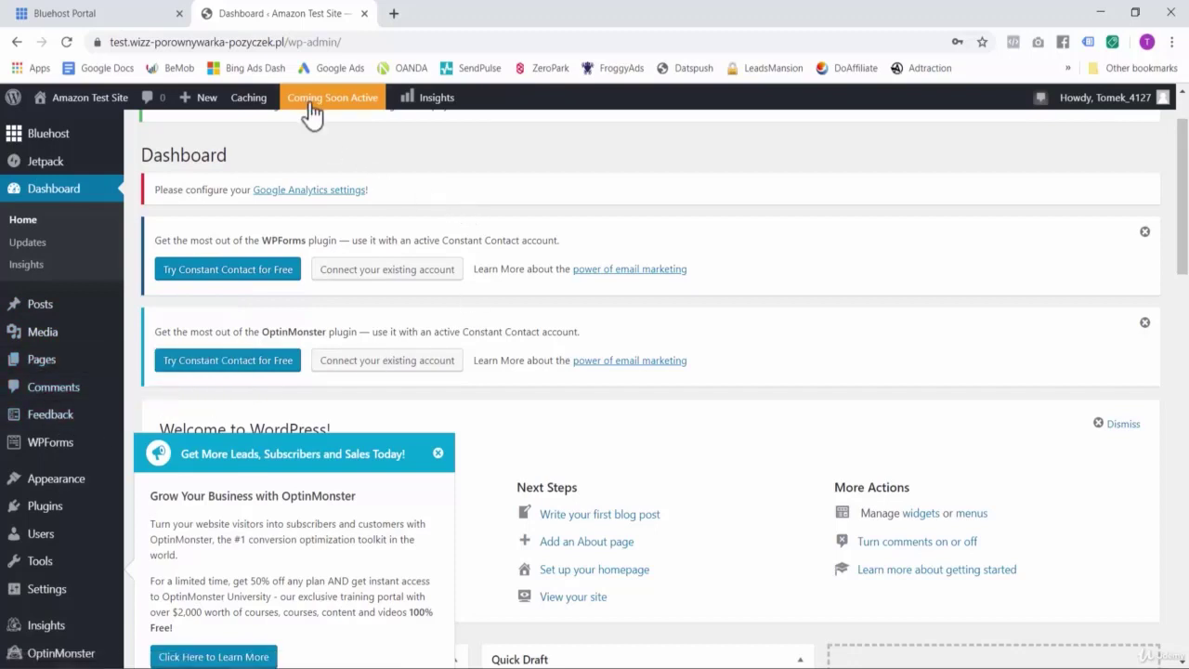
Step: Copy the website address from the Bluehost installation details and open it in a new browser tab to view the home page
click(141, 18)
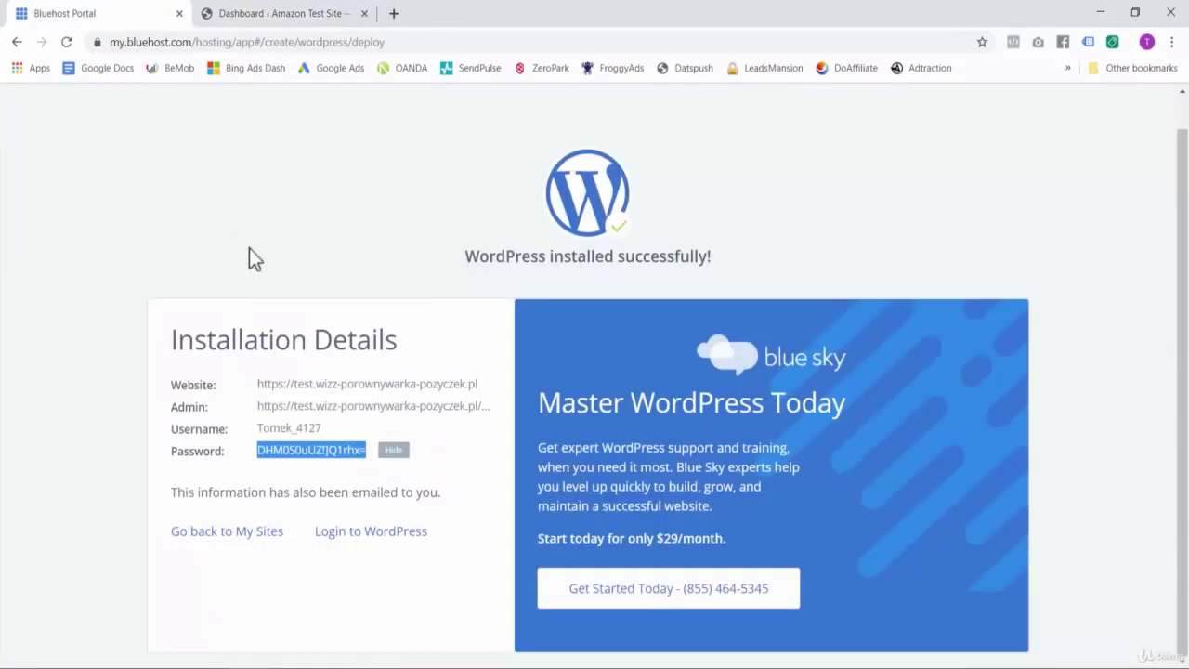
drag(257, 383, 477, 383)
right_click(284, 383)
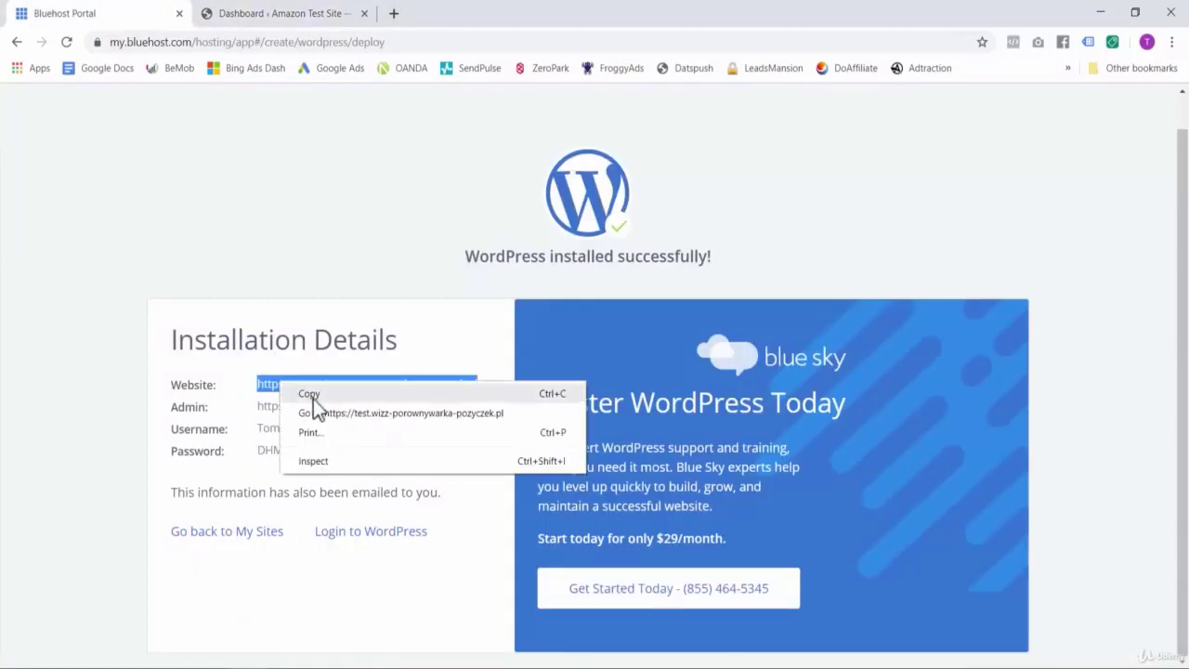
click(316, 392)
click(394, 13)
right_click(342, 42)
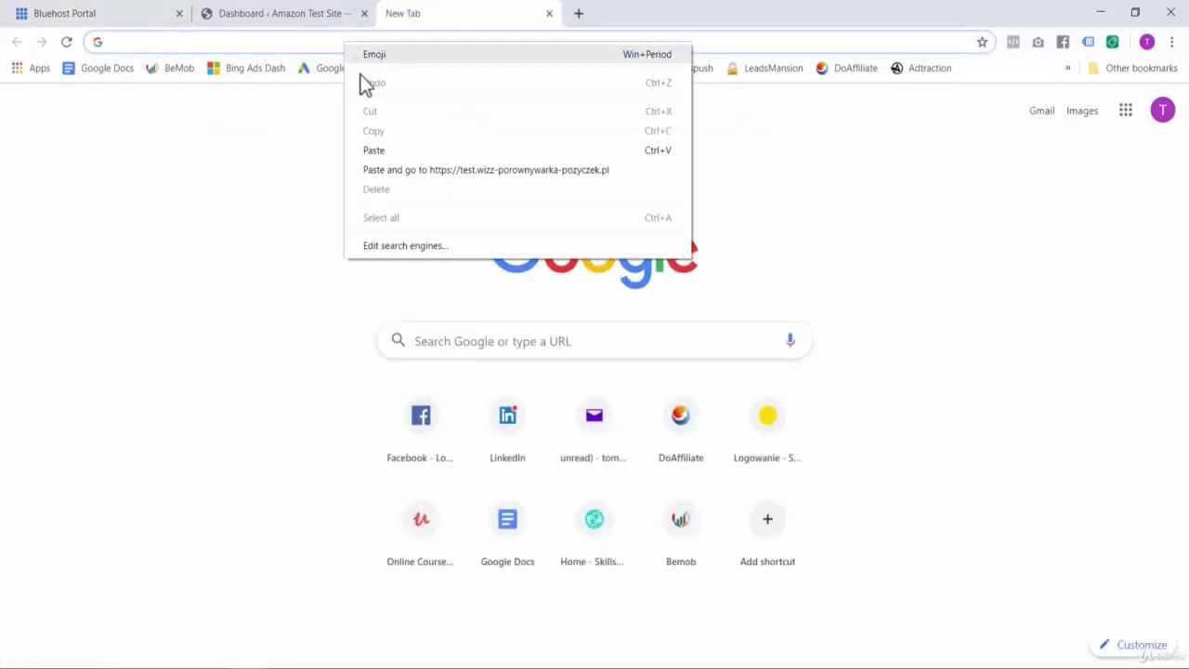
click(392, 169)
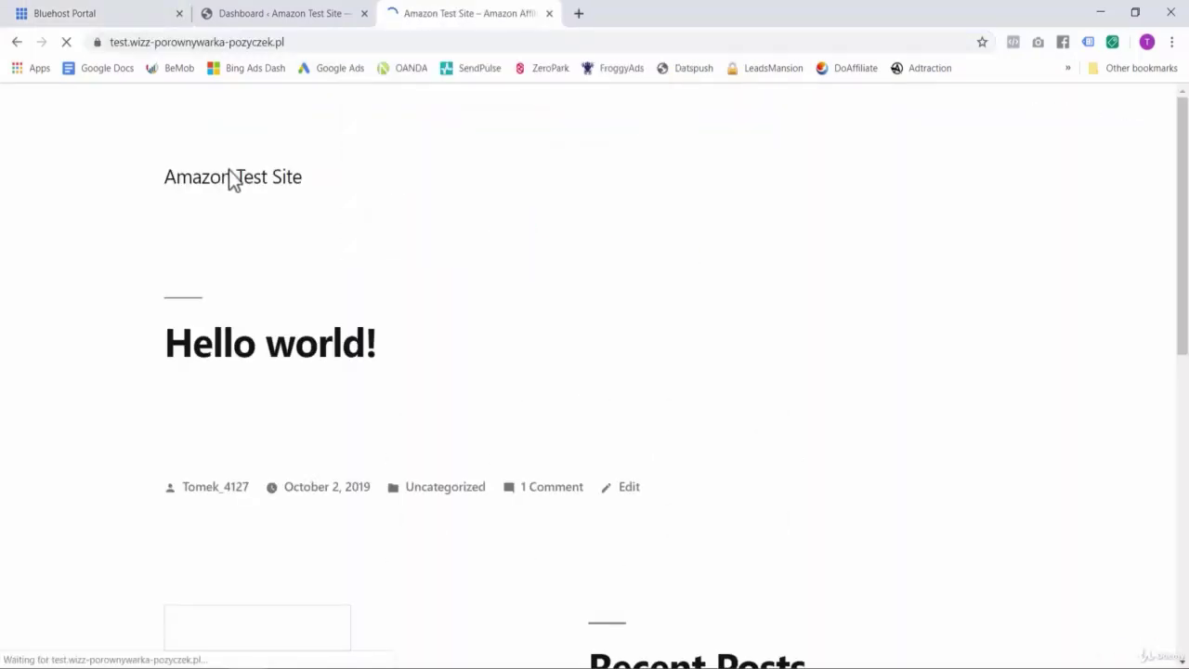
scroll(509, 363, down, 5)
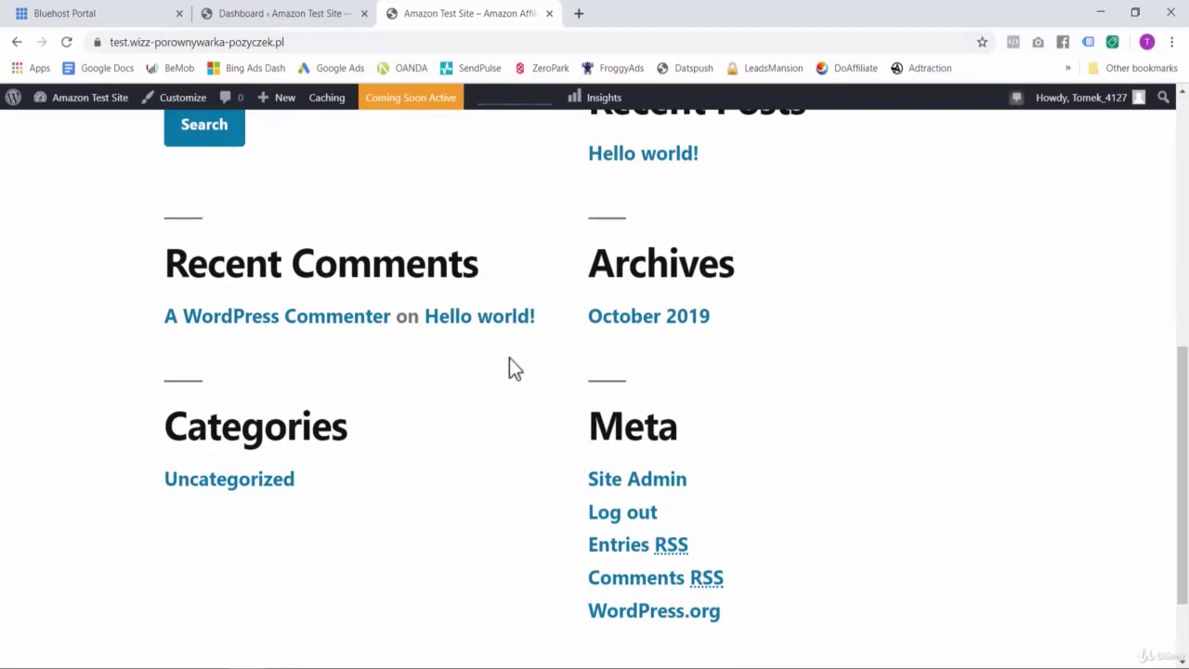
scroll(509, 363, up, 5)
scroll(509, 357, up, 1)
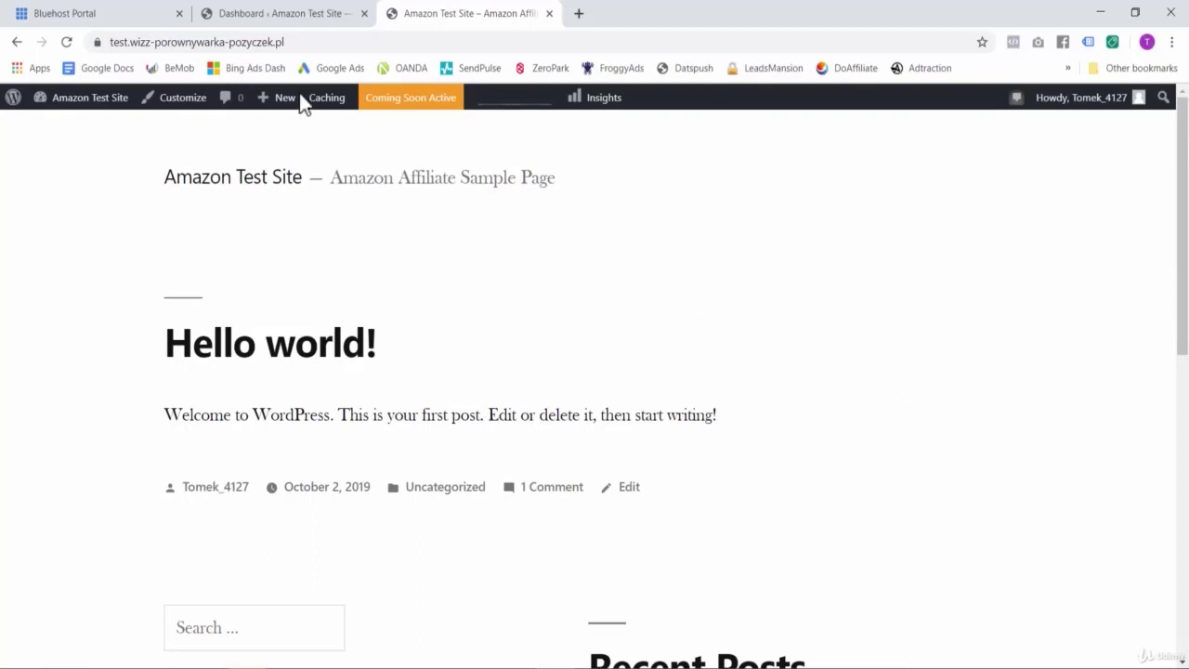
Step: Back on the WordPress dashboard, dismiss the OptinMonster pop-up and open the WordPress.org catalogue for adding themes
click(279, 28)
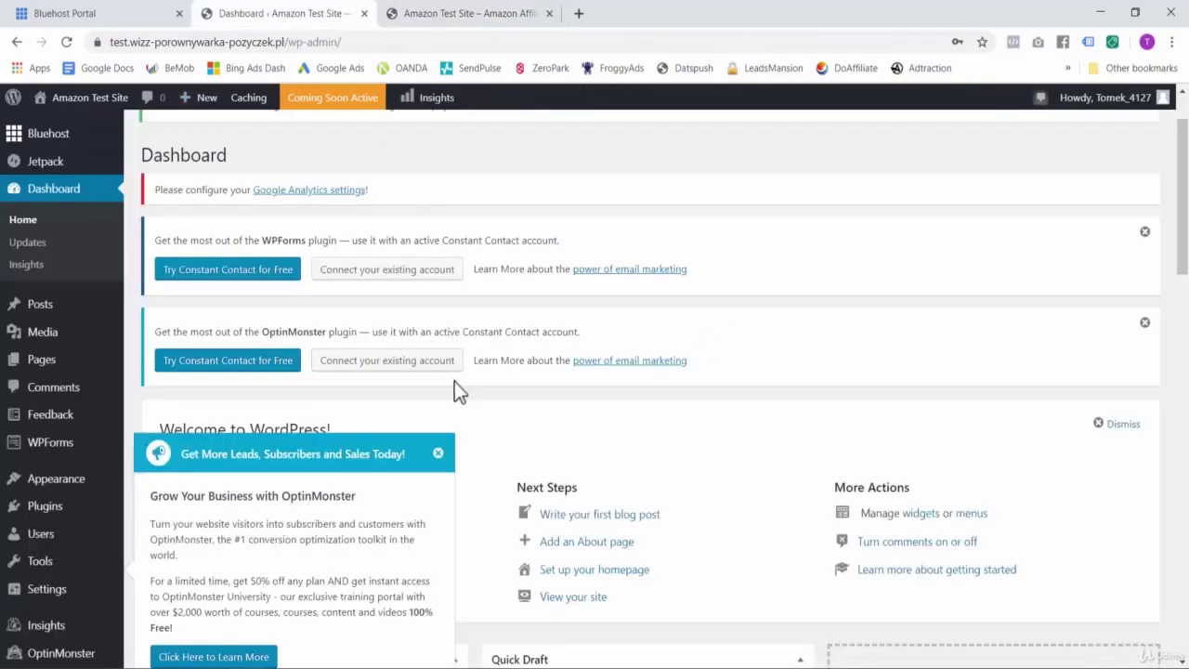
click(435, 454)
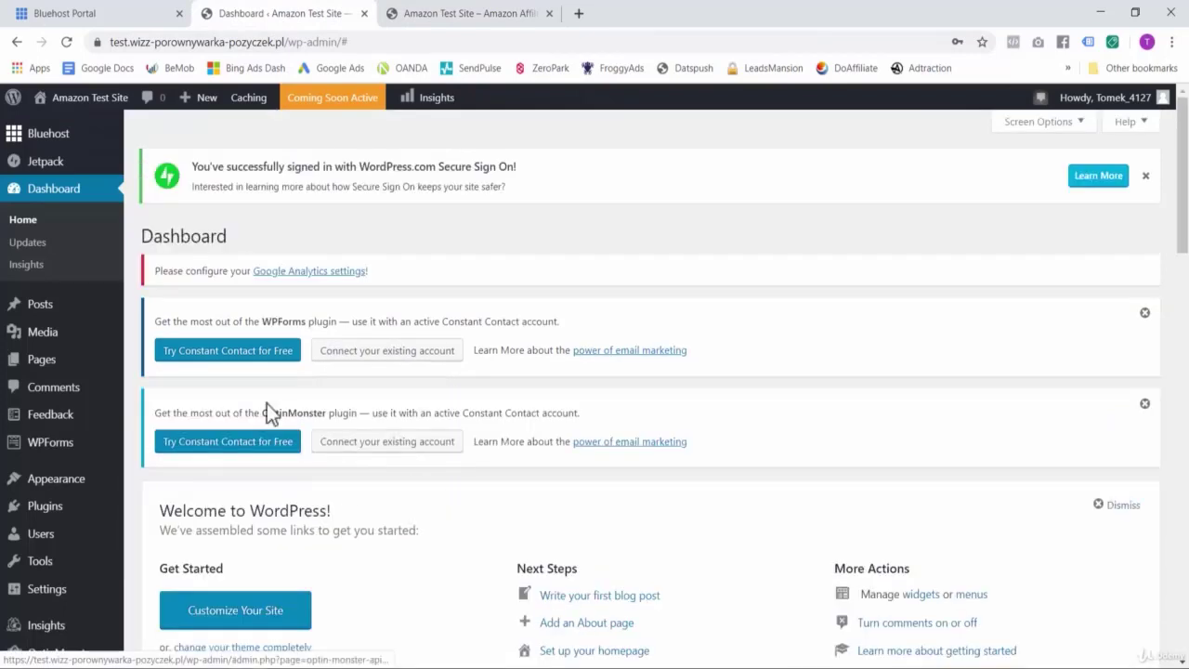
mouse_move(79, 495)
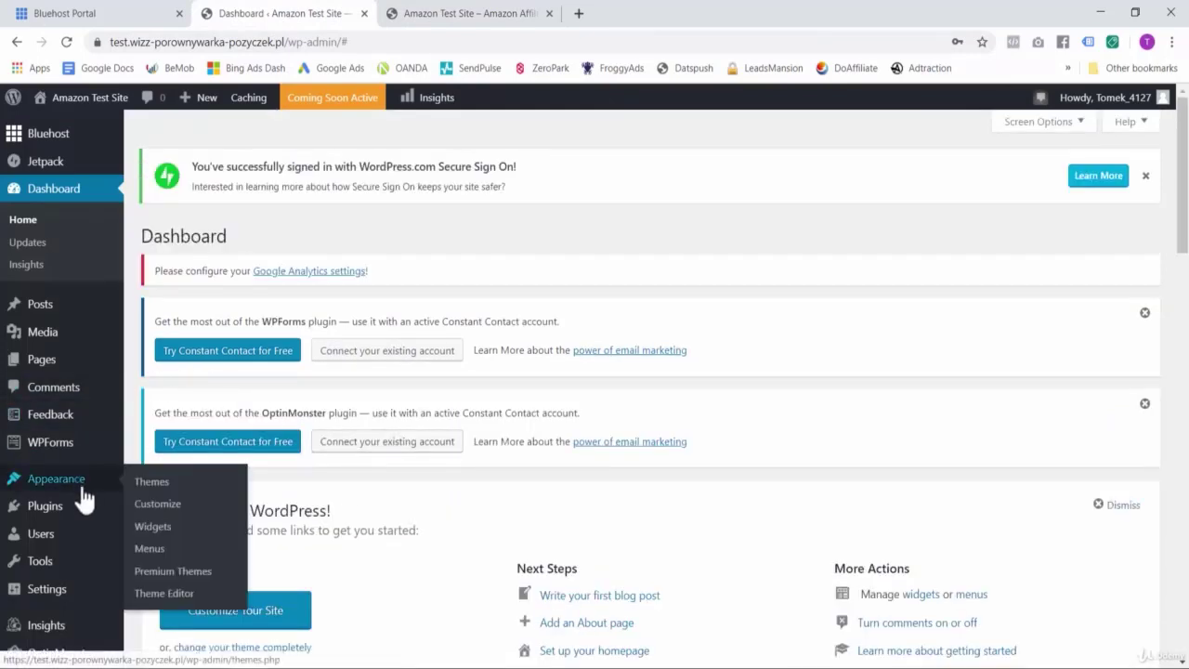
click(152, 487)
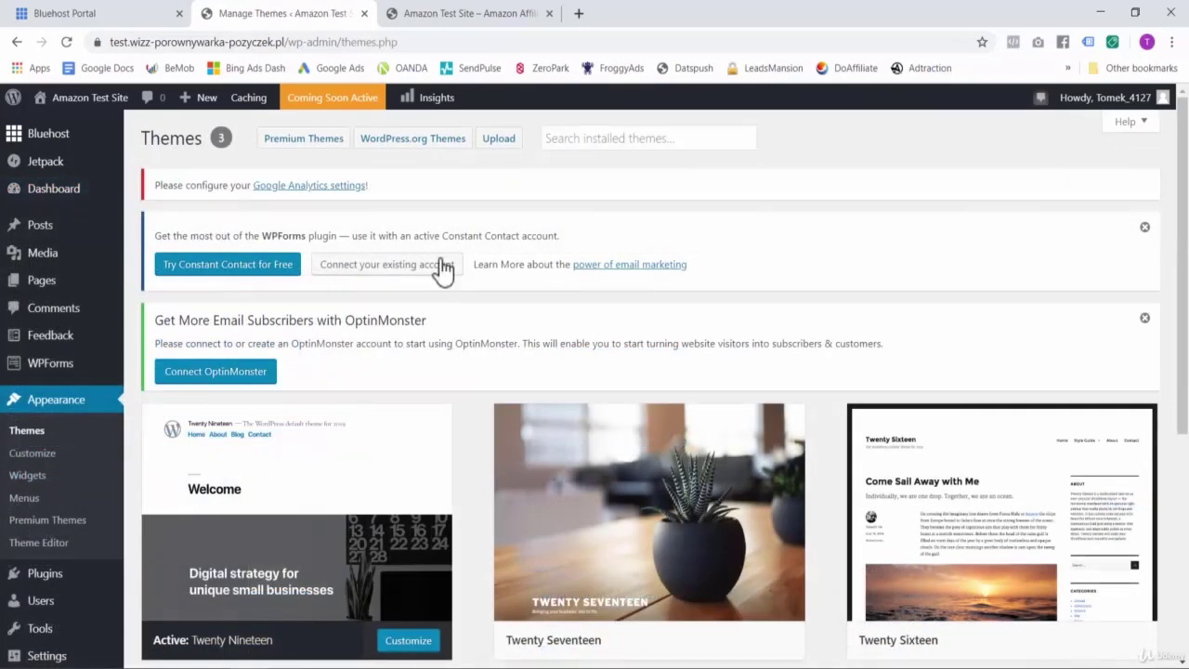
click(414, 140)
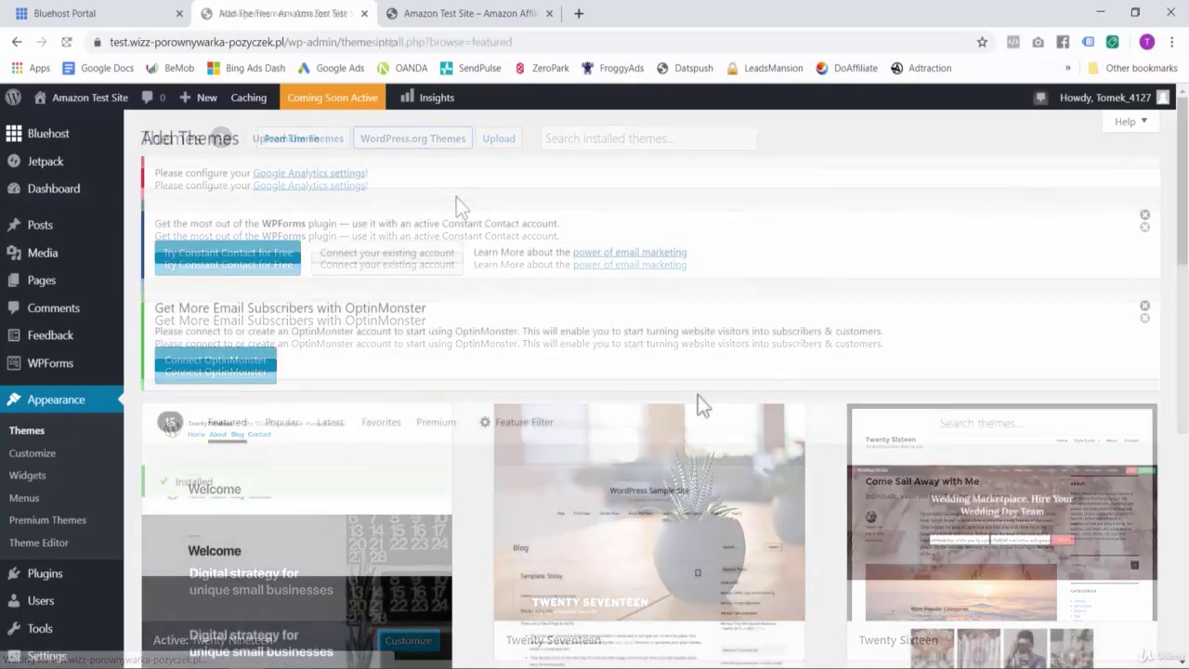
Step: Browse through the featured themes offered in the WordPress.org catalogue
scroll(698, 395, down, 7)
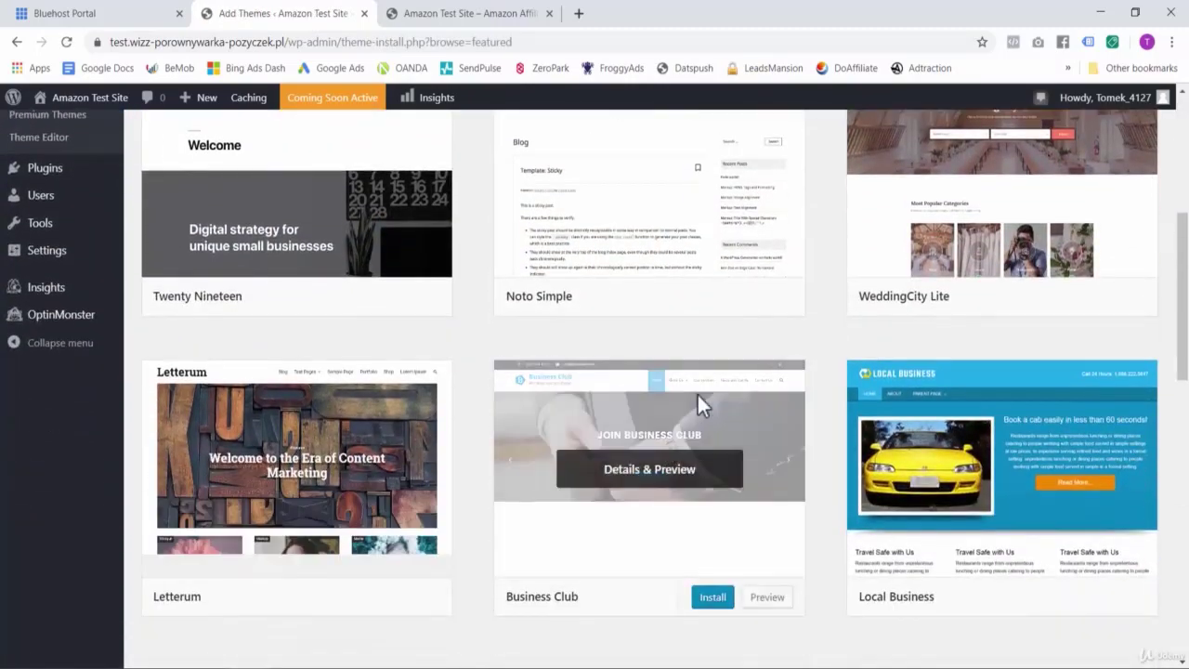
scroll(697, 392, down, 3)
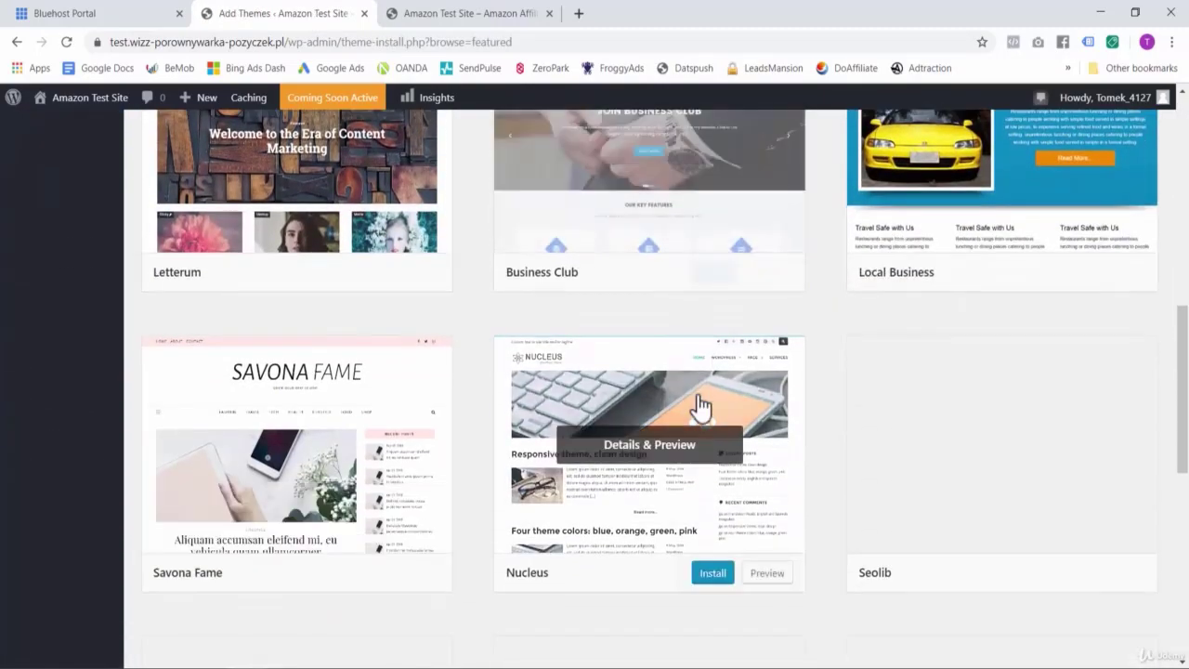
scroll(820, 391, down, 2)
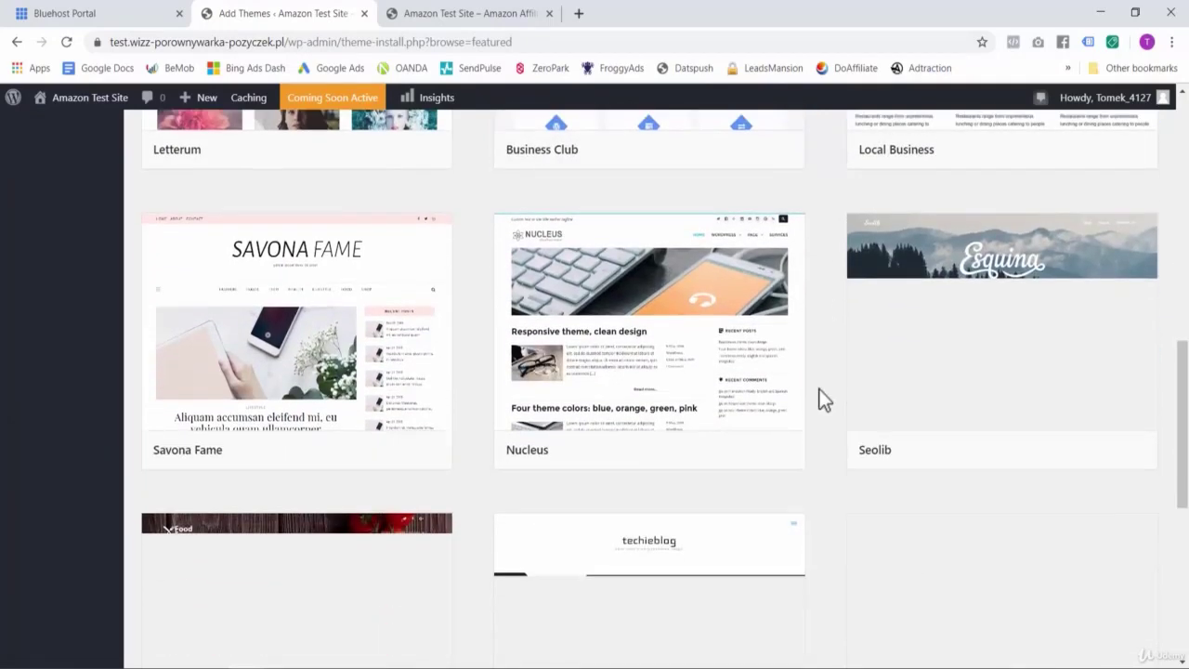
scroll(820, 391, down, 1)
scroll(819, 391, down, 2)
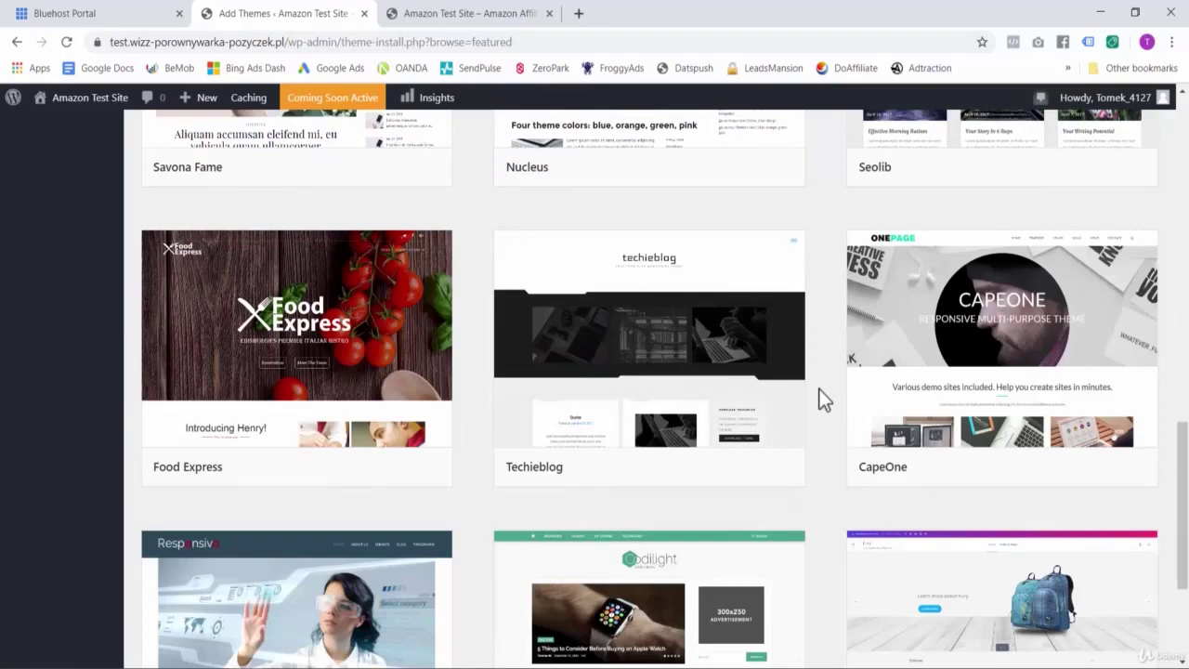
scroll(818, 389, down, 3)
scroll(818, 389, up, 8)
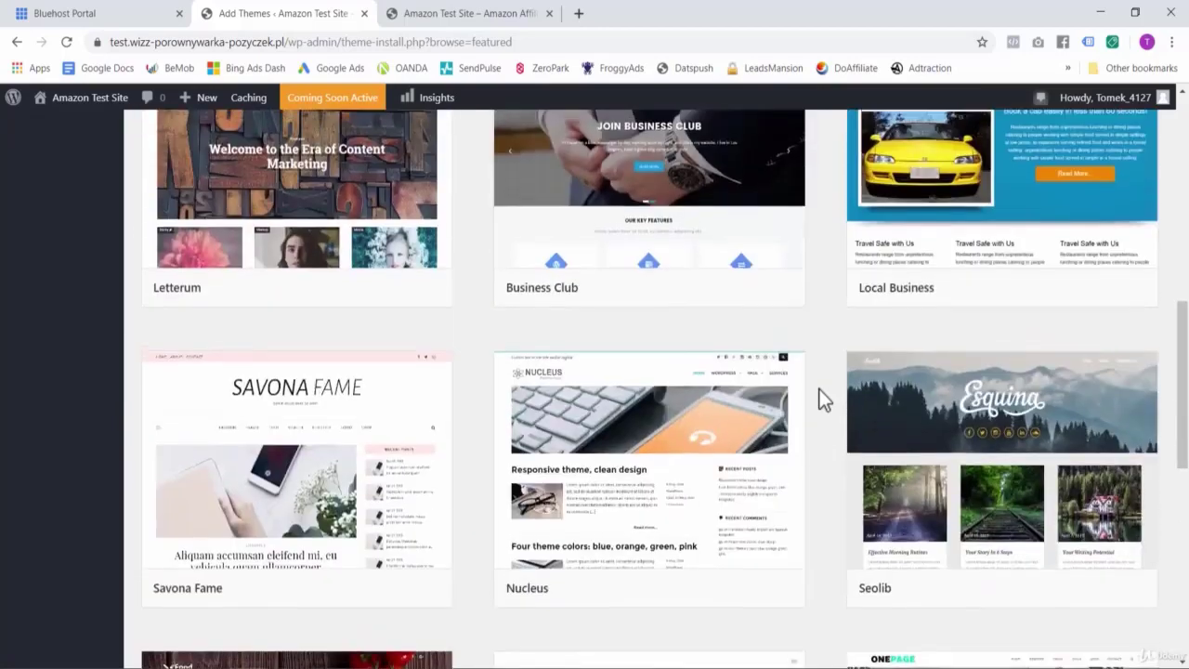
scroll(819, 389, up, 8)
Step: Search the theme catalogue for "generatepress"
click(1010, 423)
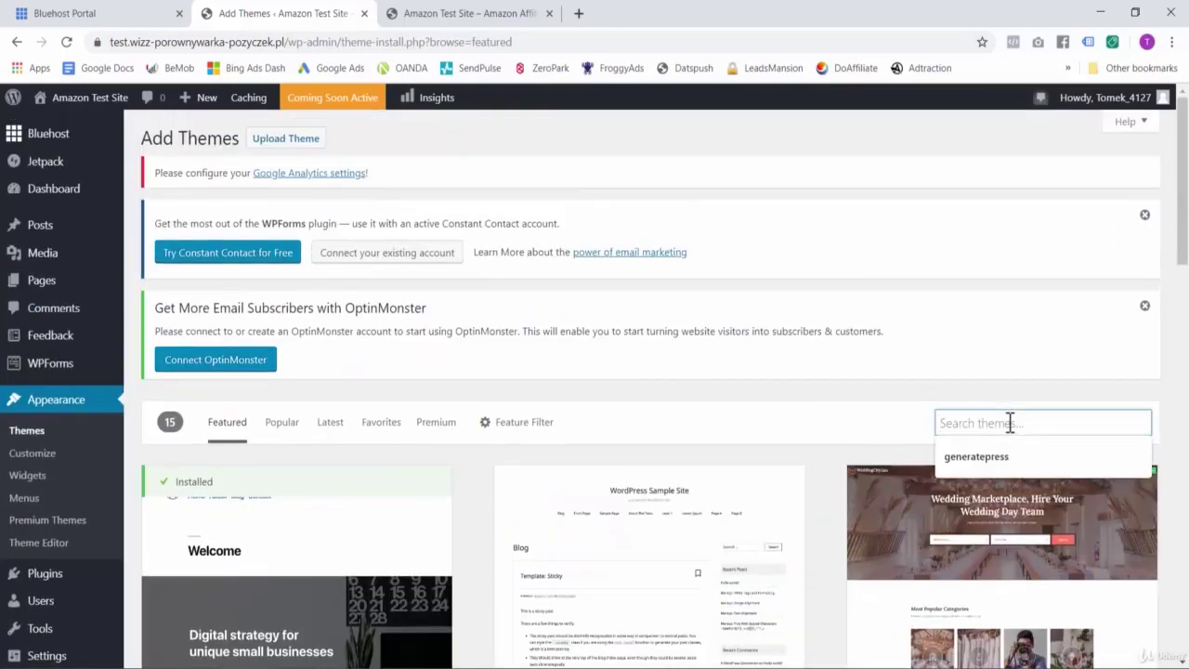
click(999, 453)
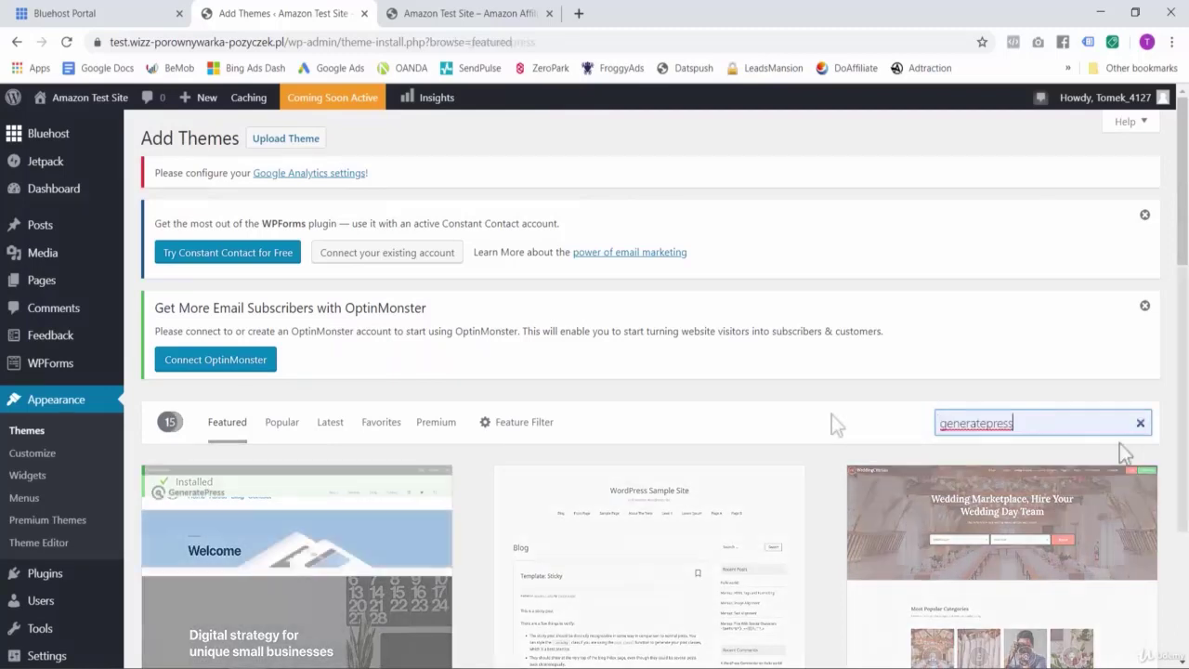
scroll(829, 414, down, 1)
scroll(830, 414, down, 1)
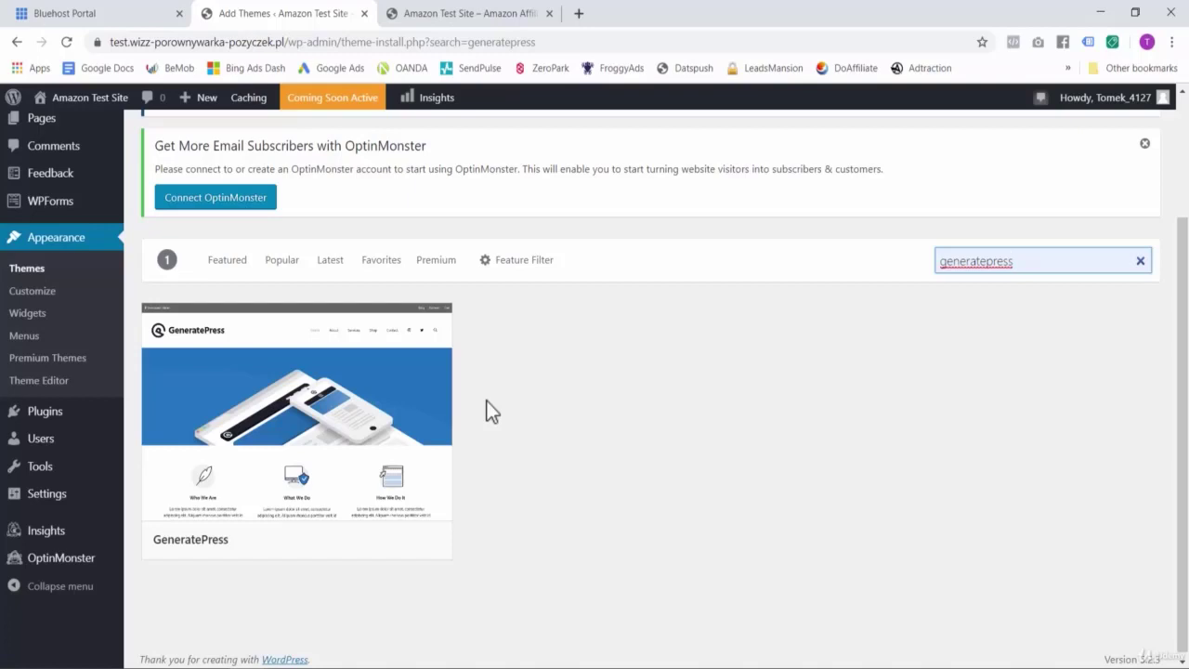
Step: Install the GeneratePress theme and activate it on the site
mouse_move(252, 393)
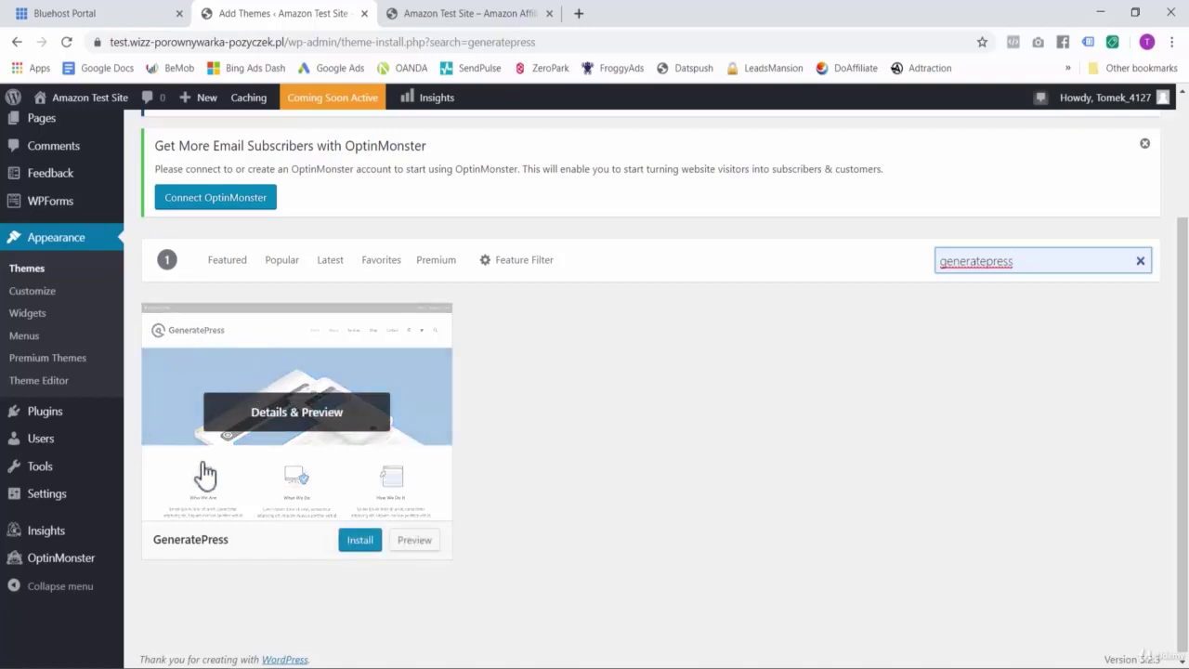
click(361, 543)
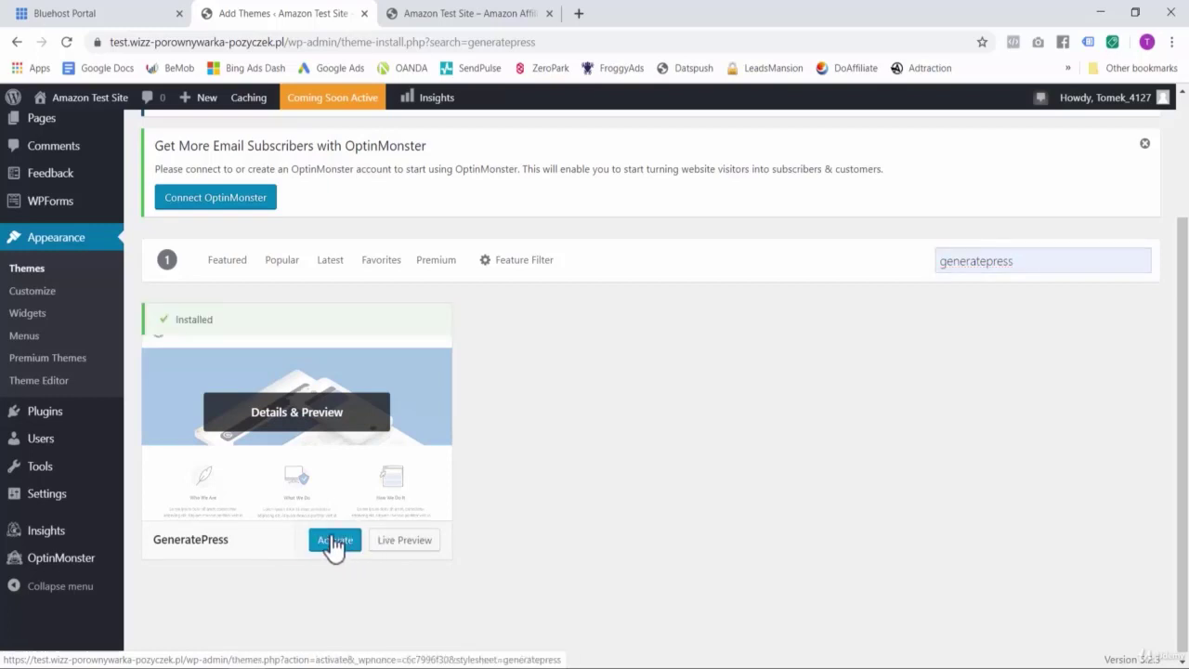
click(333, 543)
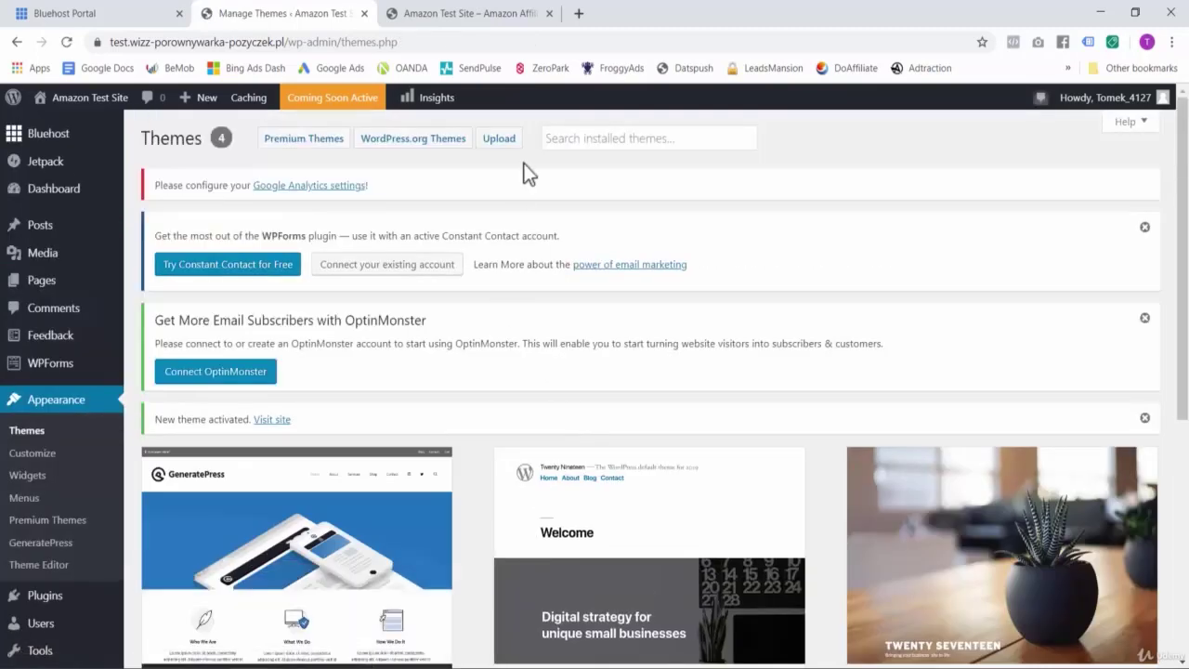
Step: Reload the public Amazon Test Site home page and examine its layout with the GeneratePress theme
click(492, 15)
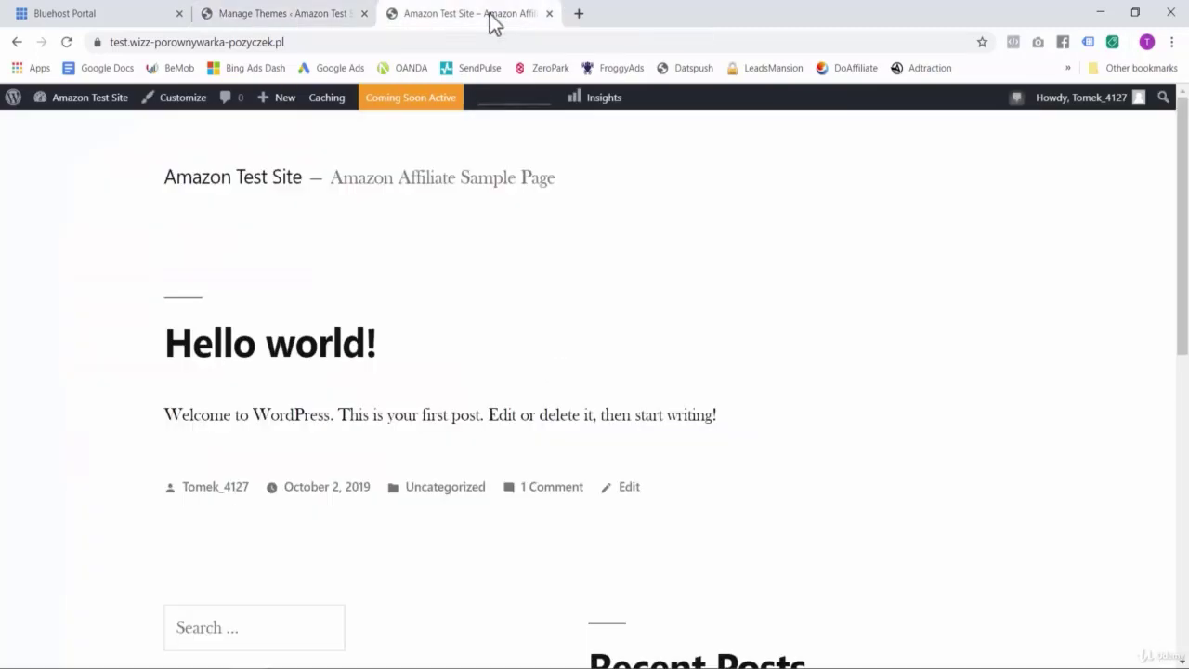
click(67, 42)
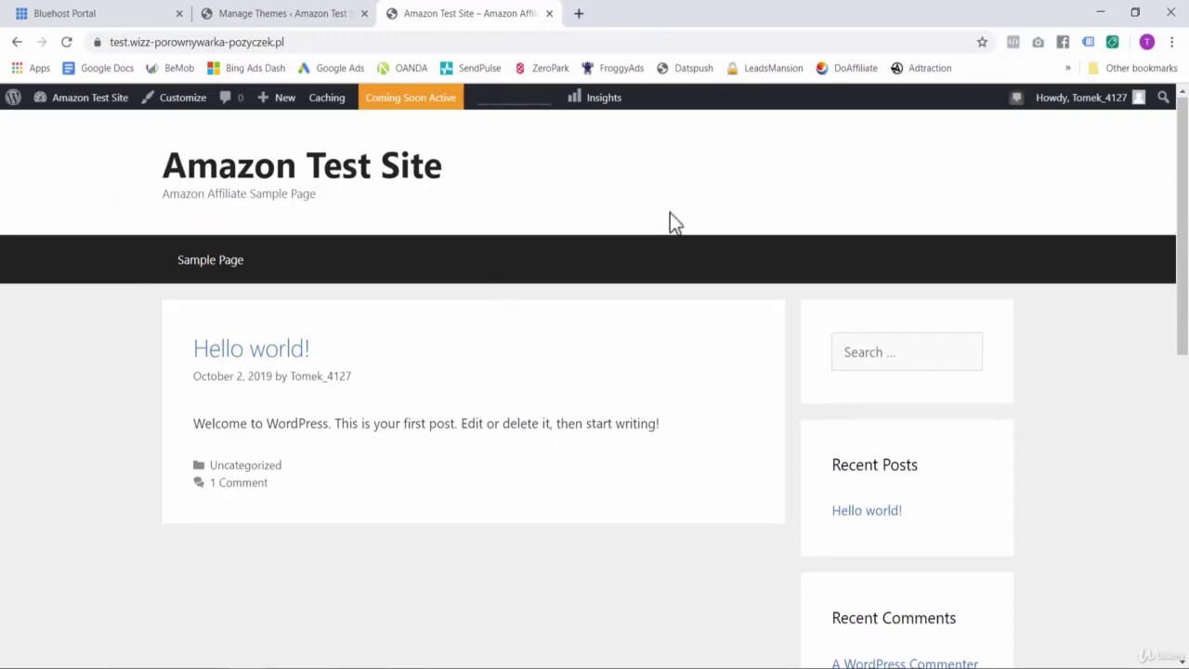
scroll(670, 212, down, 2)
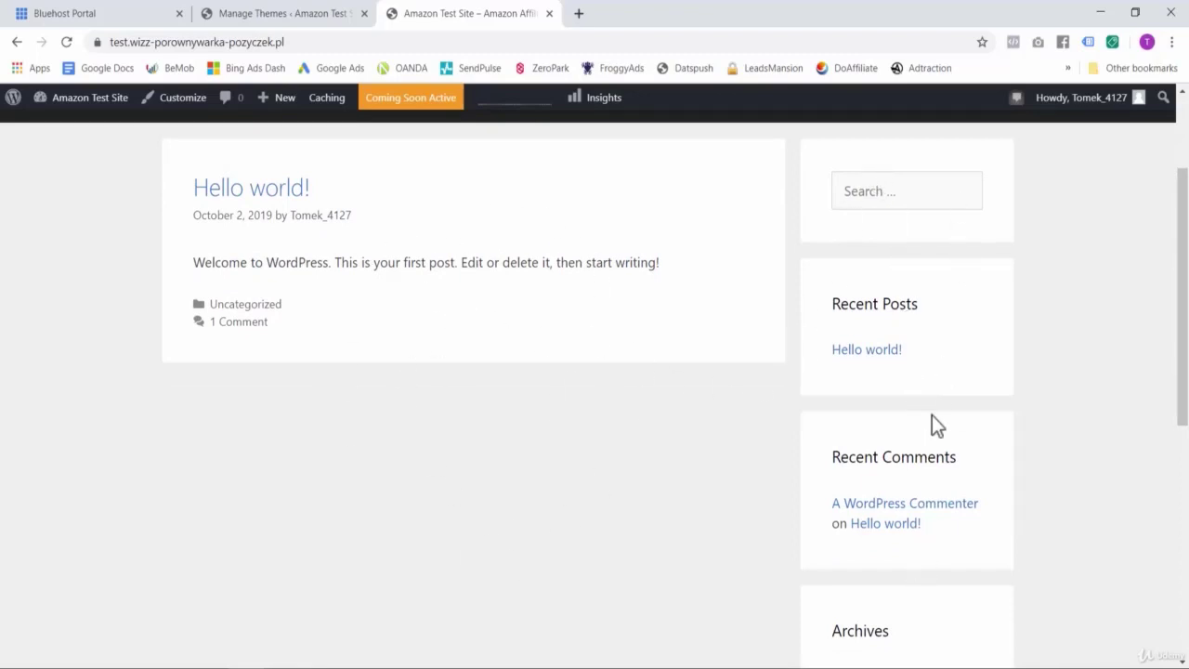
scroll(919, 494, up, 2)
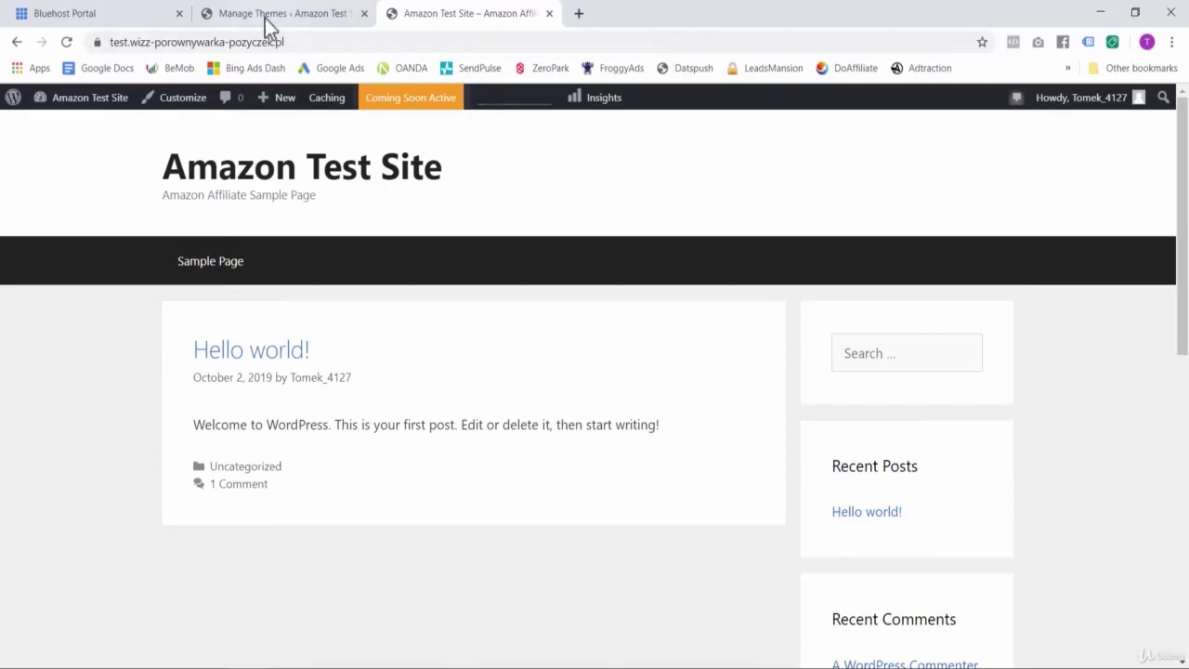
Step: Return to the installed themes in the site admin and open the theme customizer
click(267, 19)
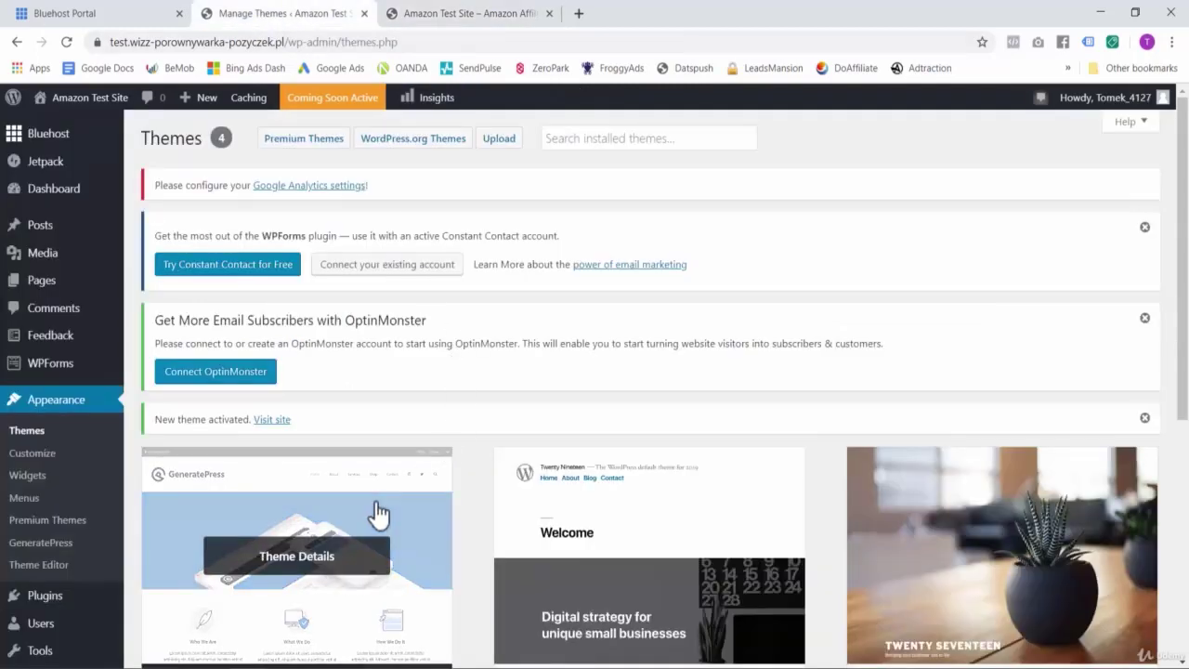
scroll(381, 493, down, 1)
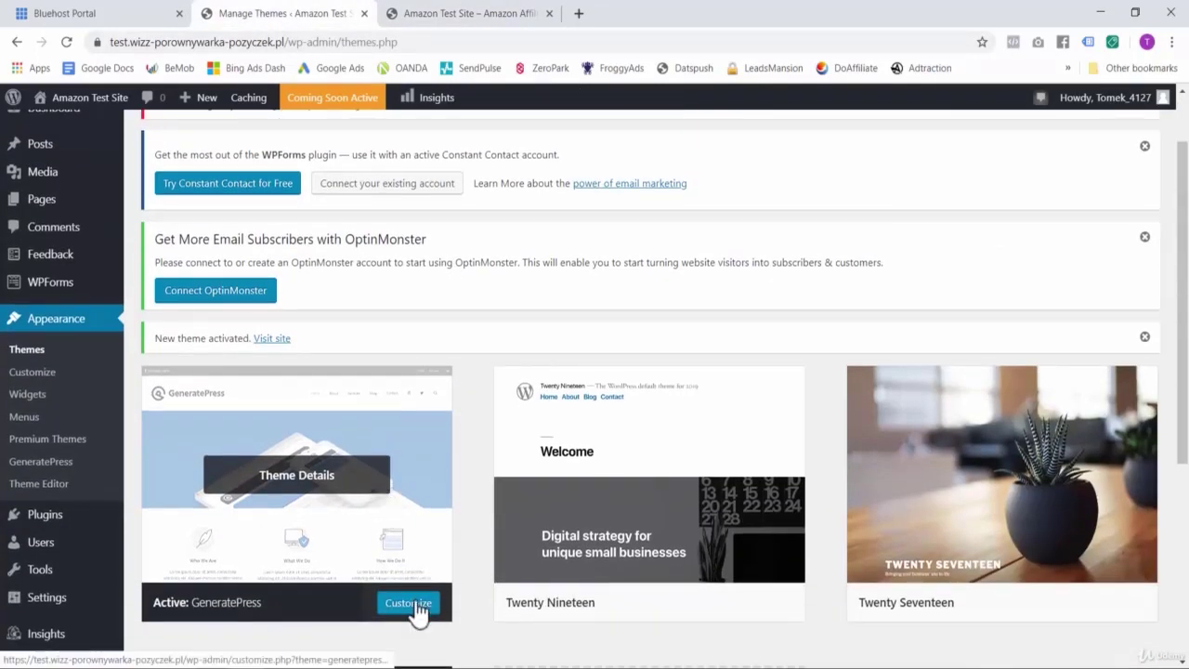
click(33, 376)
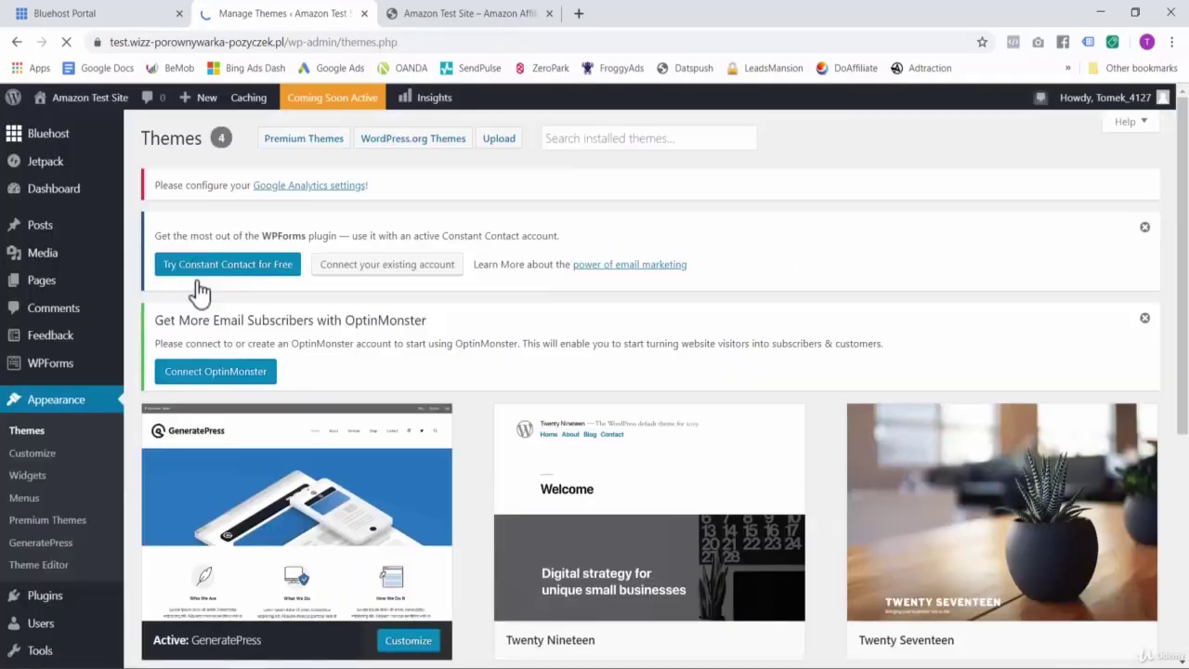
Step: Create a new page titled "Sample Page" with the text "Content here" and publish it
mouse_move(43, 290)
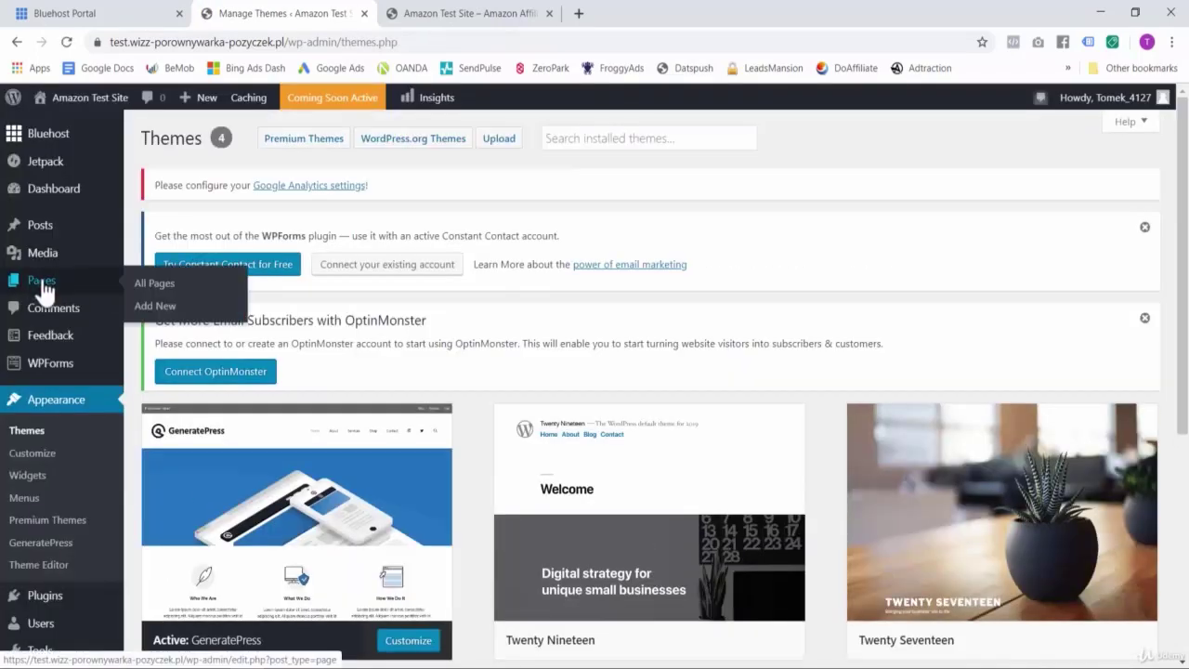
click(162, 319)
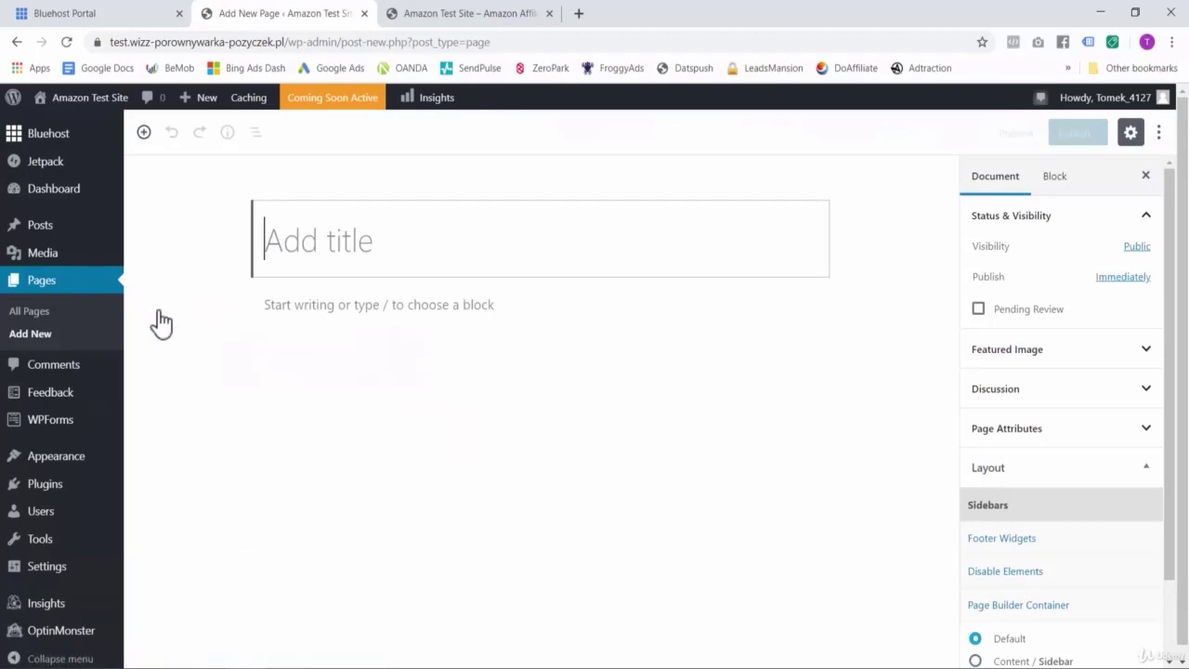
text(Sam)
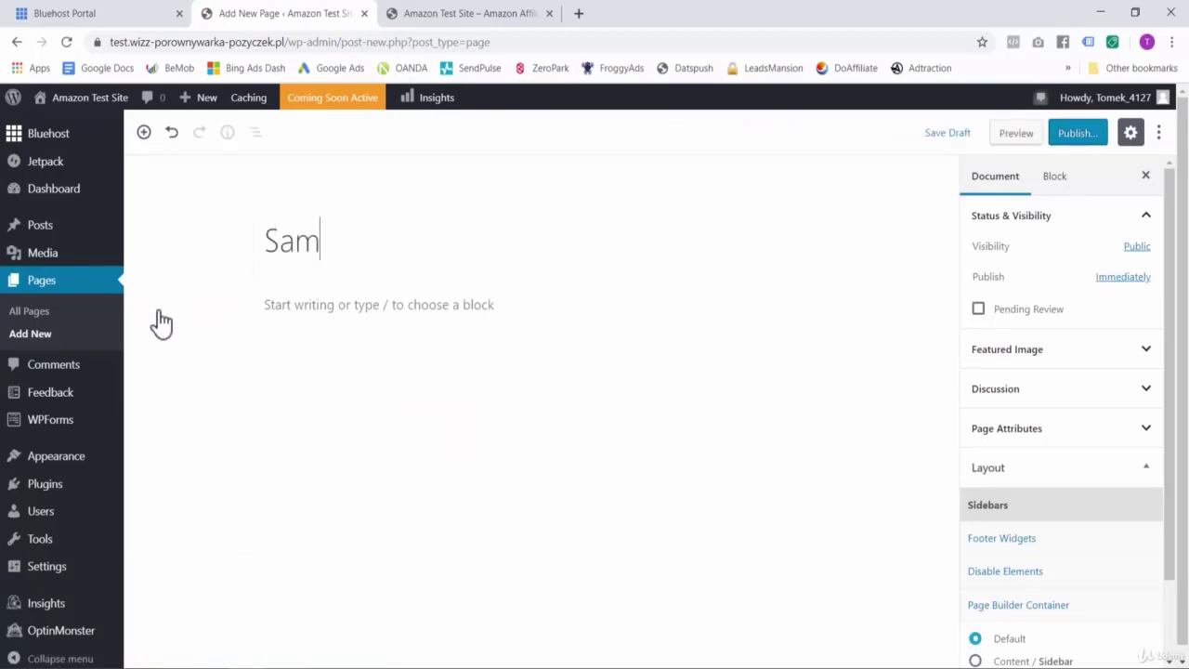
text(ple Page)
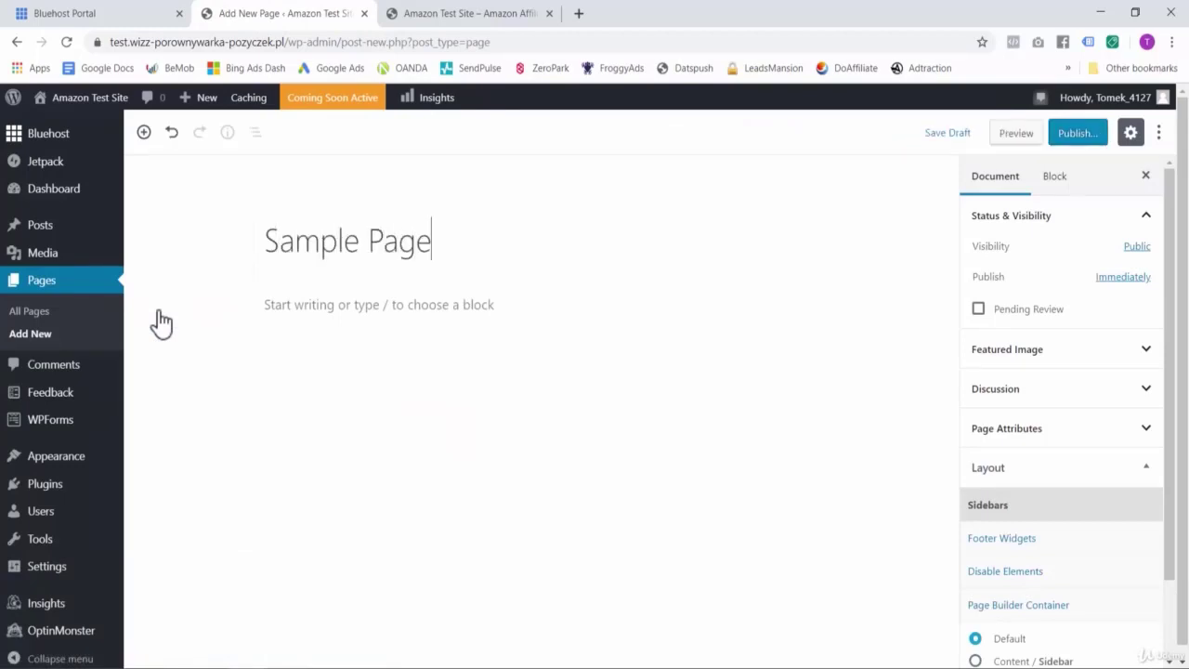
click(493, 310)
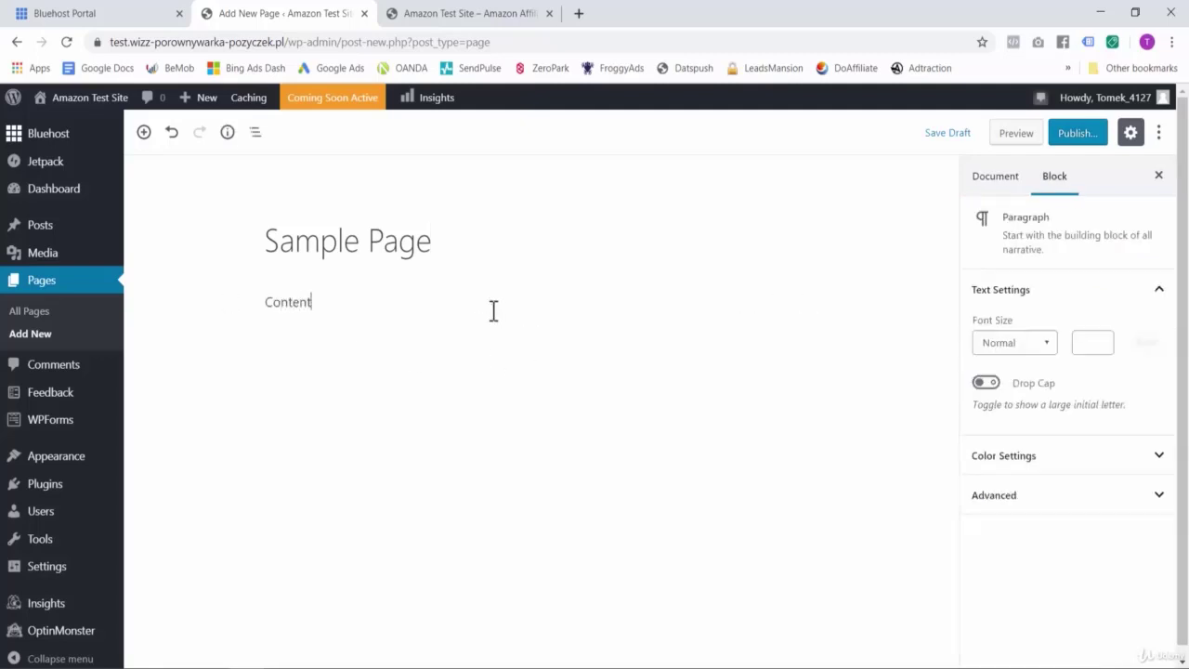
click(1078, 136)
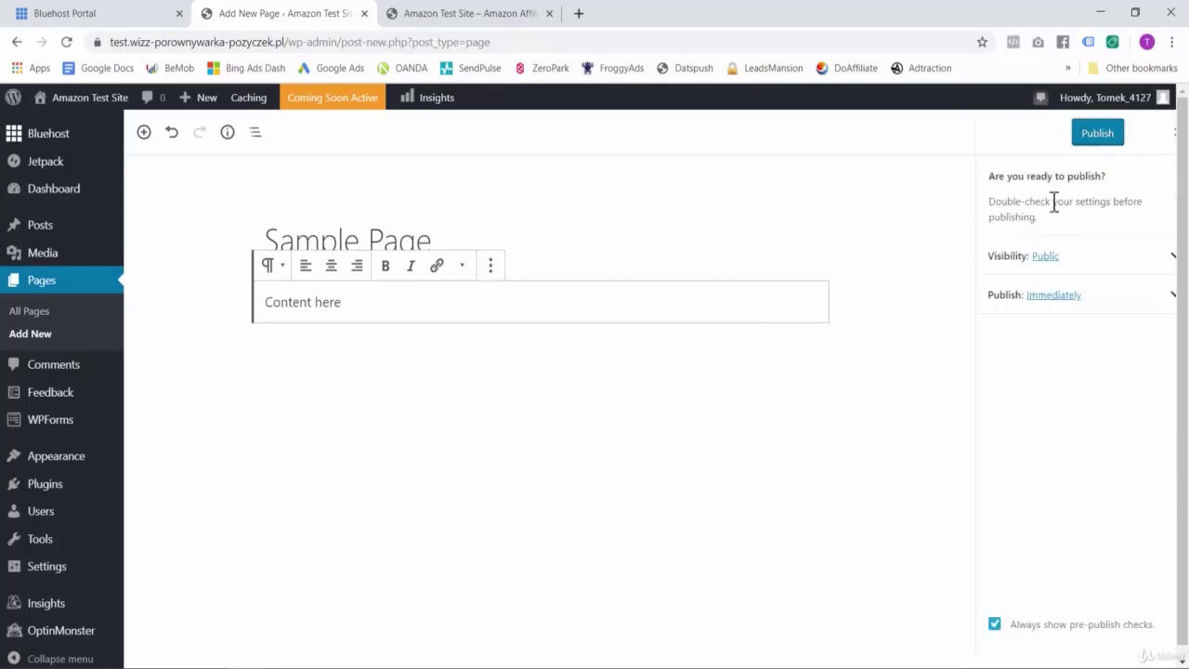
click(1082, 136)
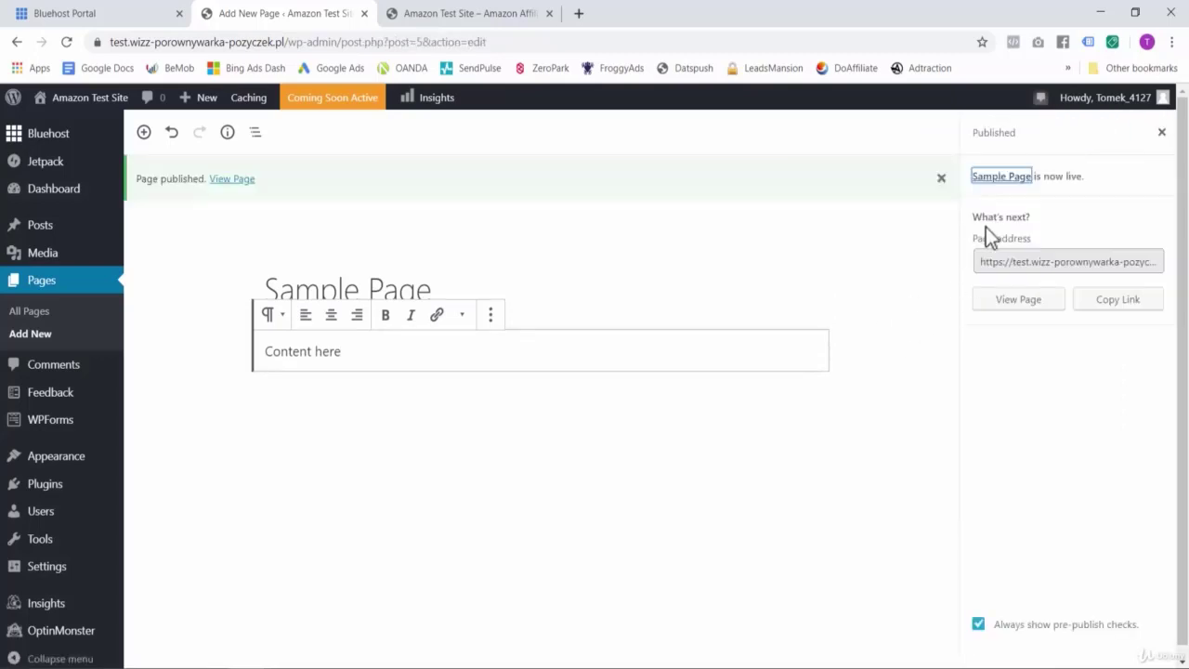
Step: View the published Sample Page in its own browser tab, compare it with the old home page tab, and close that old tab
middle_click(998, 180)
click(495, 11)
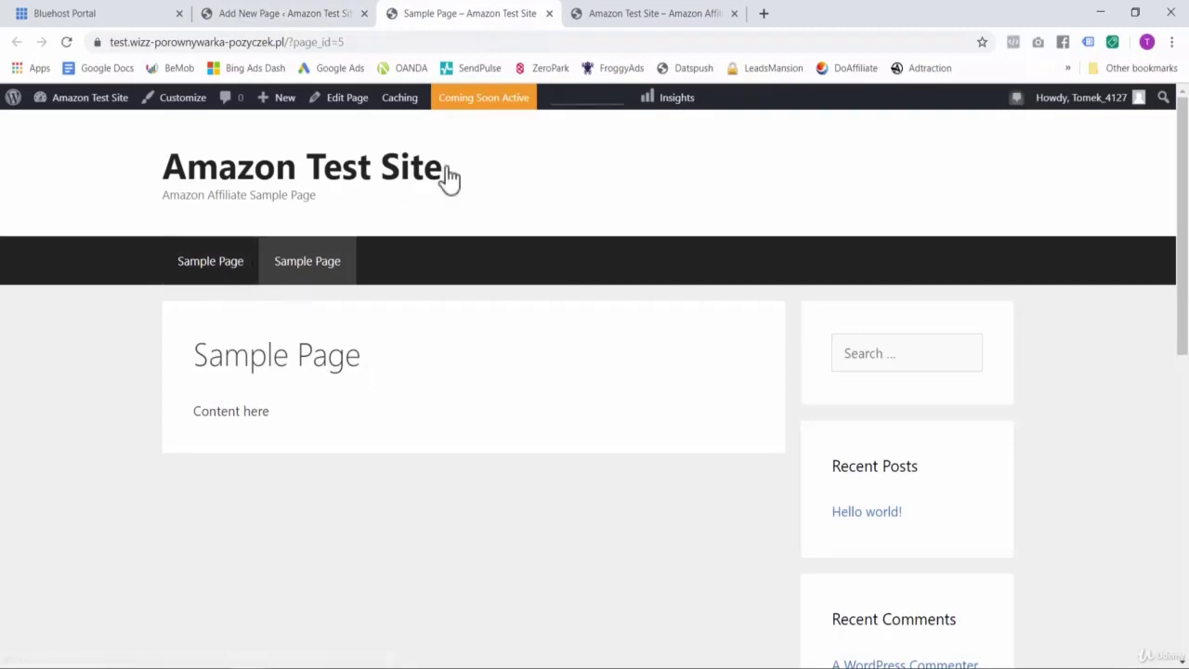
click(650, 17)
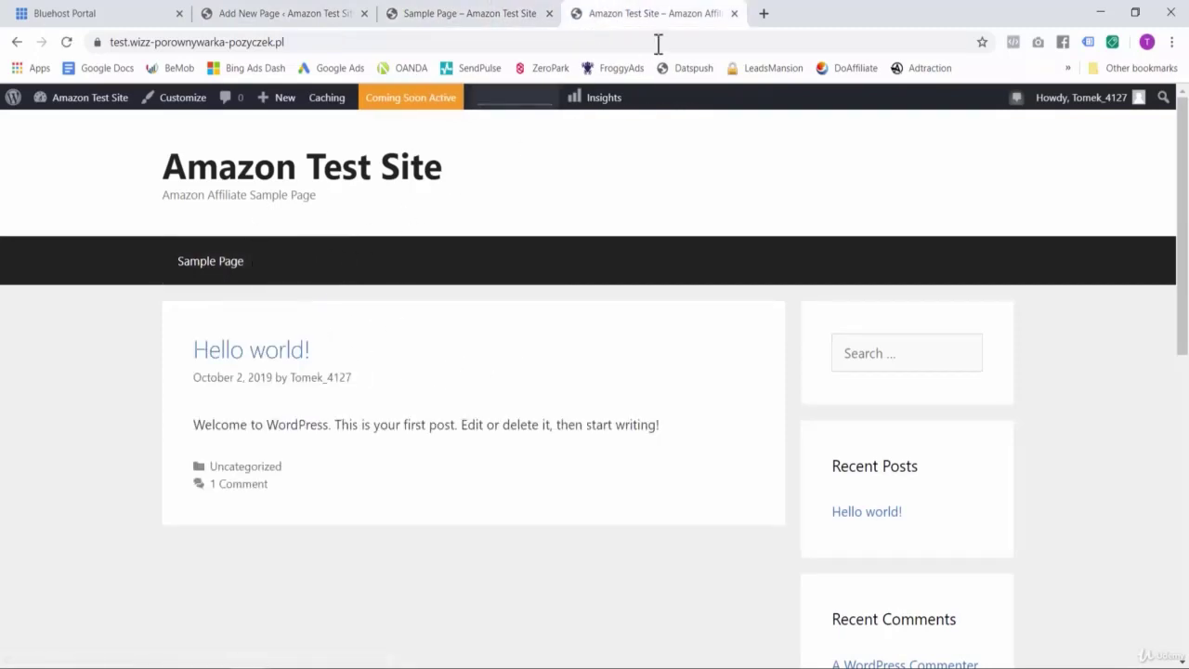
click(734, 13)
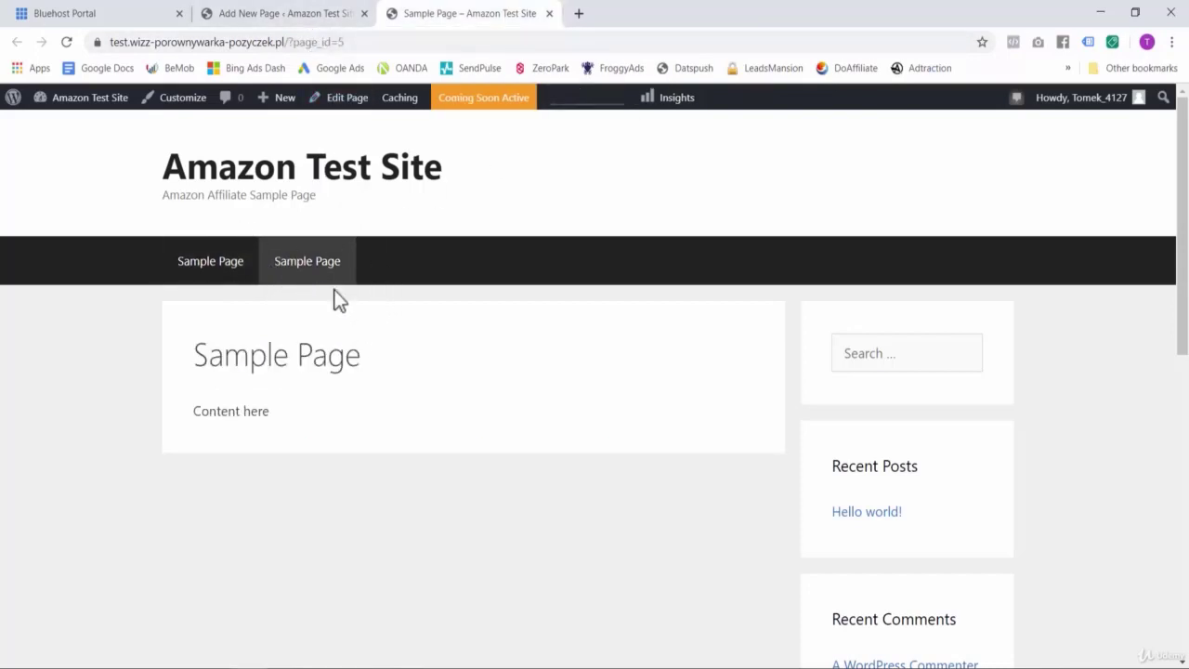
Step: Start a new post in the site admin titled "My First Post" with the paragraph text "Content"
click(282, 13)
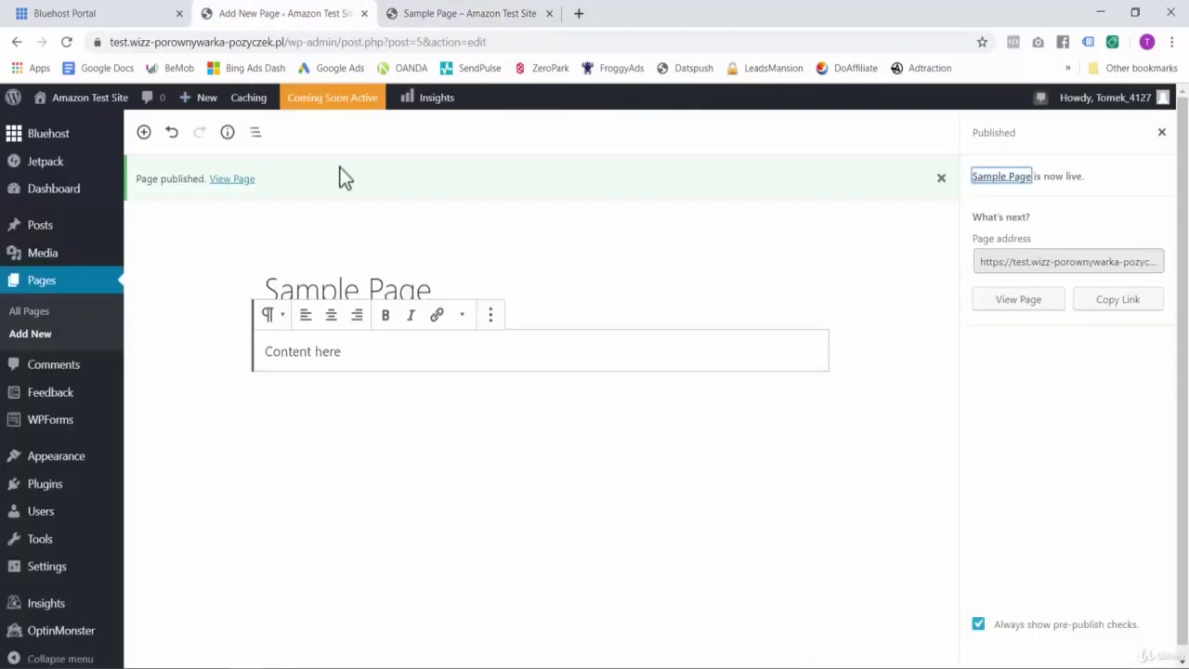
mouse_move(43, 230)
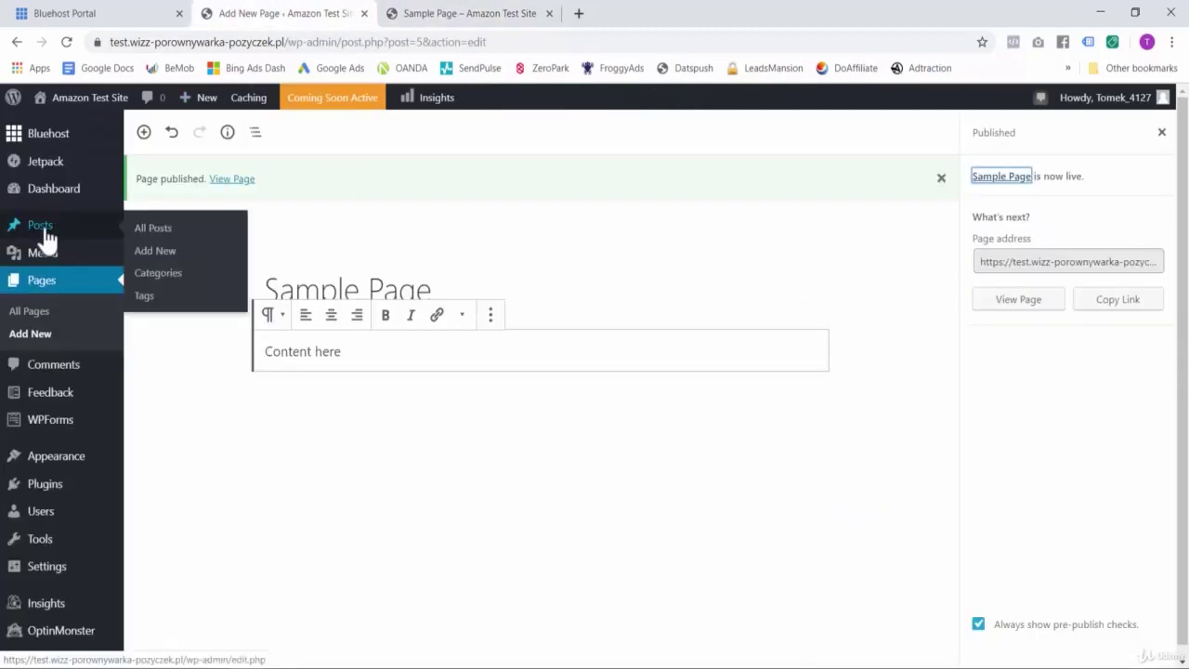
click(161, 239)
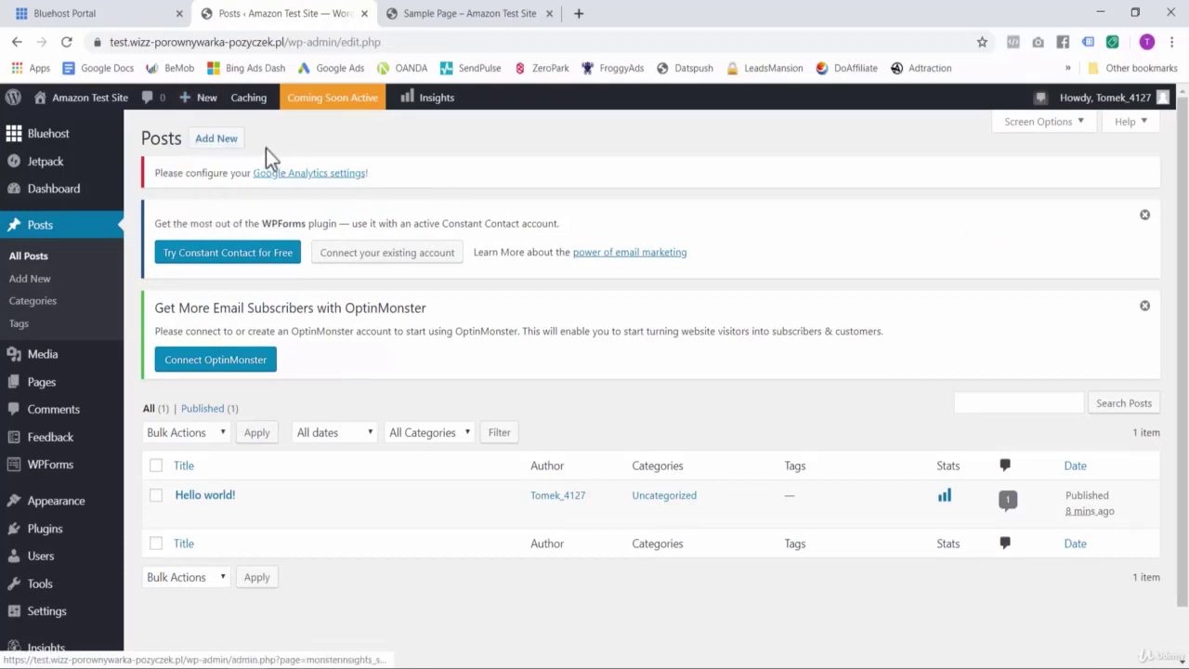
click(220, 139)
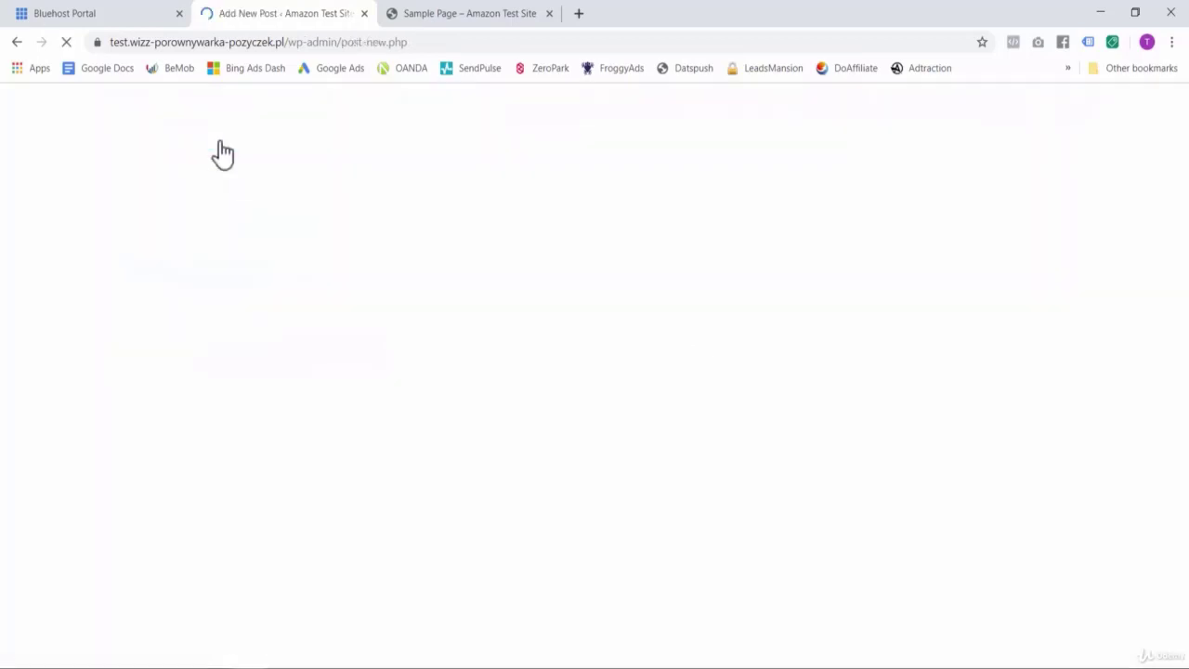
text(My First Post)
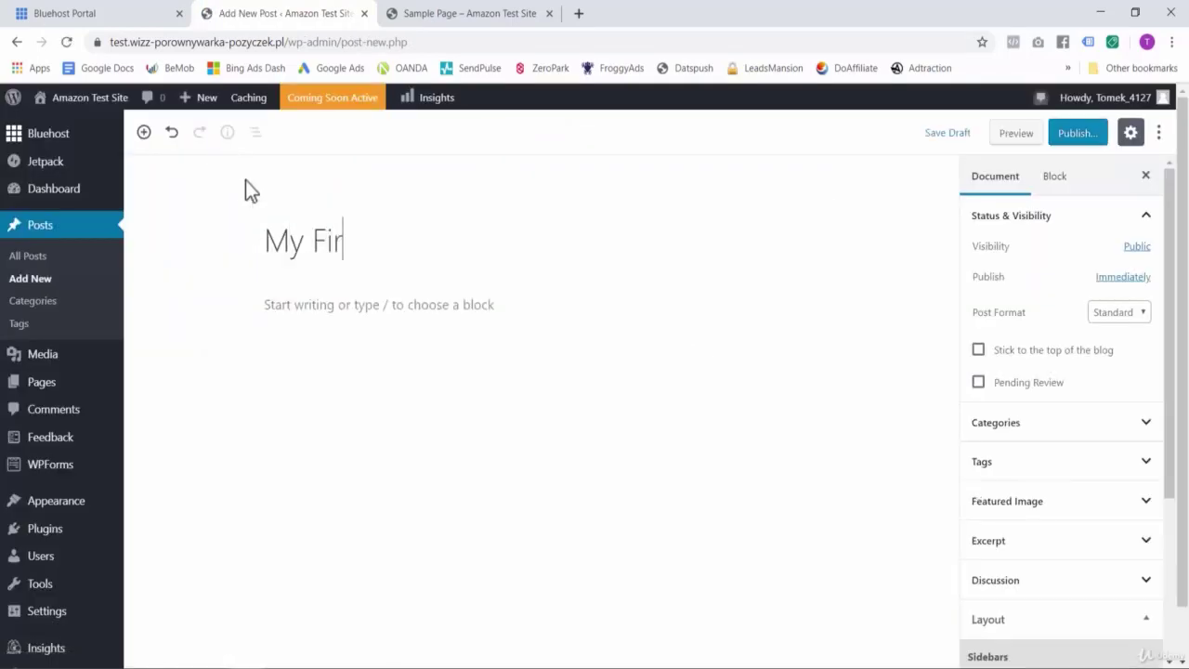
click(371, 309)
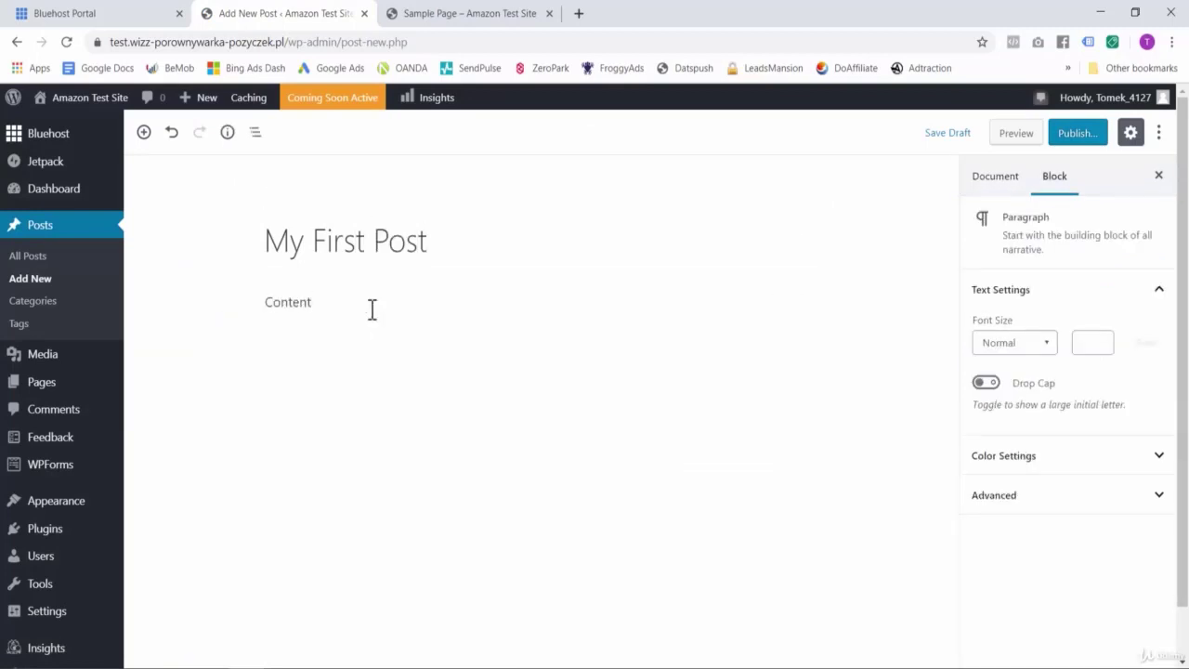
Step: Paste four more copies of the "Content" paragraph below the first one and publish the post
key(ctrl+a)
key(ctrl+c)
key(Return)
key(ctrl+v)
key(ctrl+v)
key(ctrl+v)
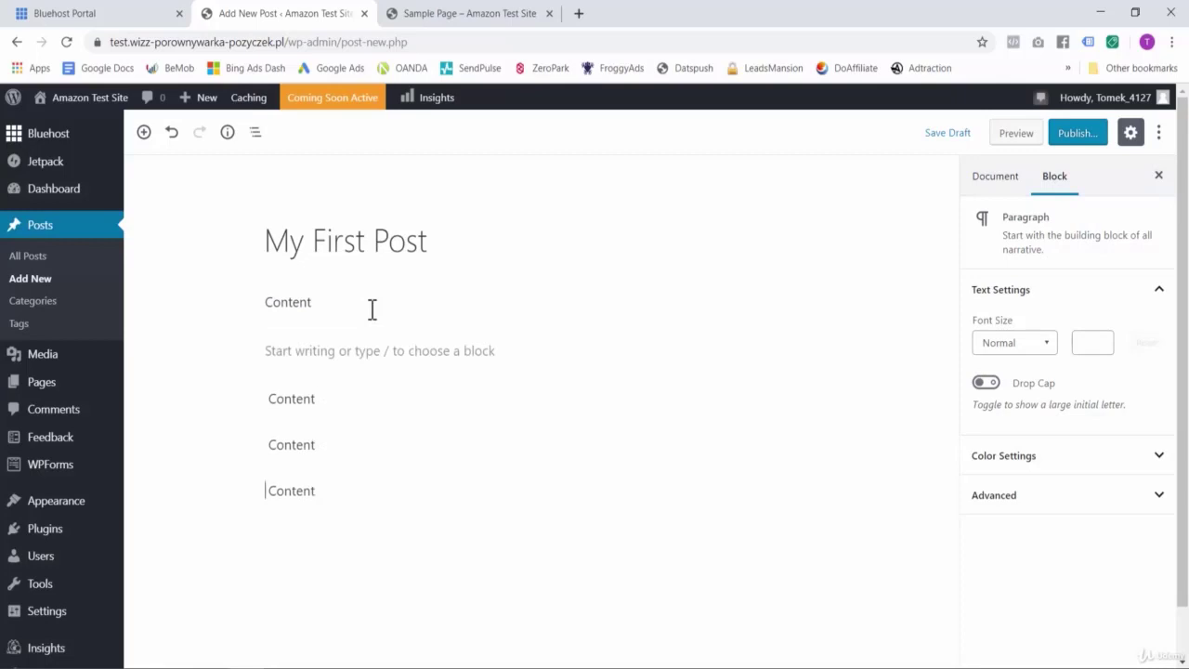
key(ctrl+v)
click(1077, 133)
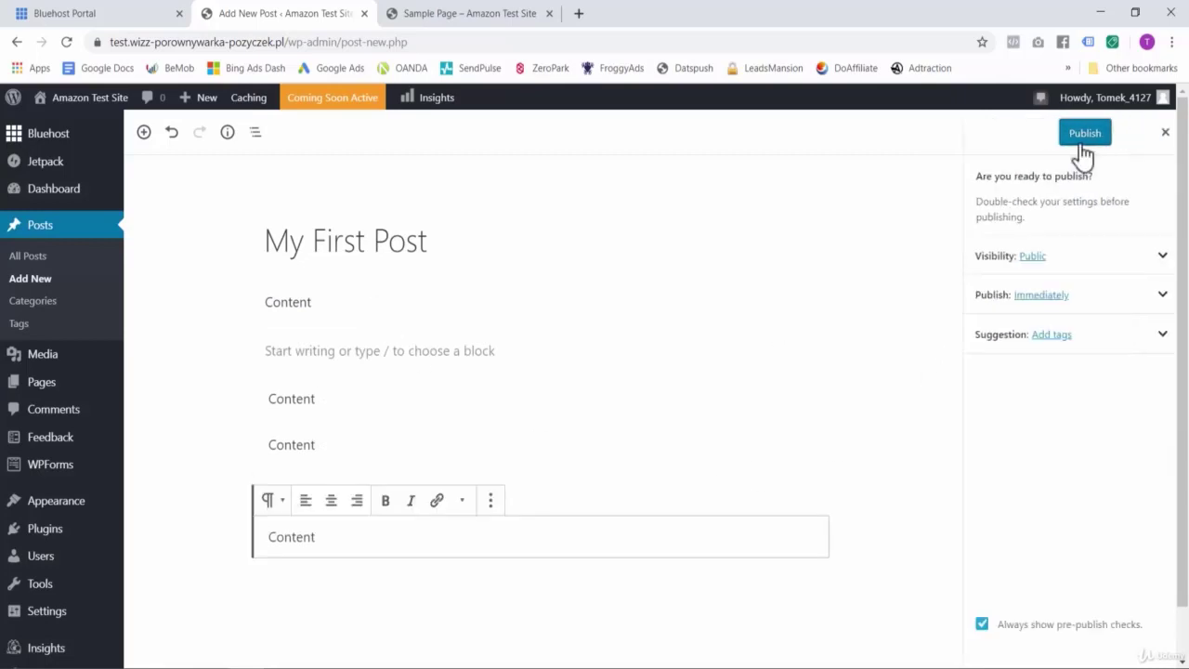
click(1080, 131)
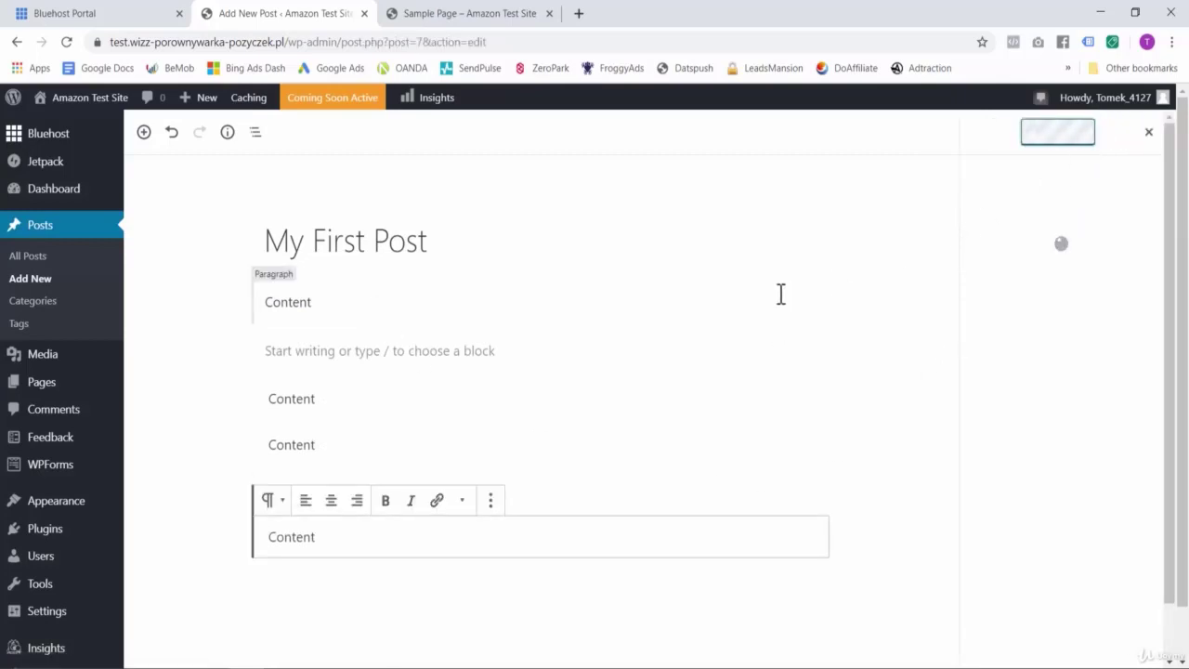
Step: Reload the public site, open My First Post from the recent posts, and examine how it is displayed
click(457, 14)
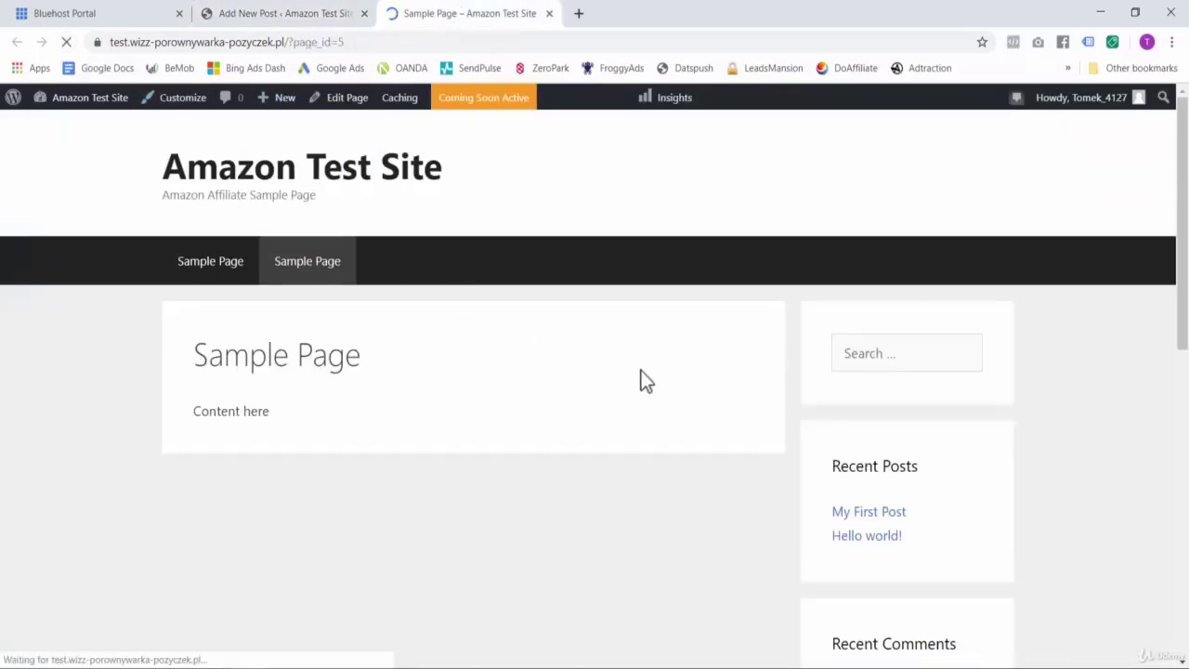
click(856, 518)
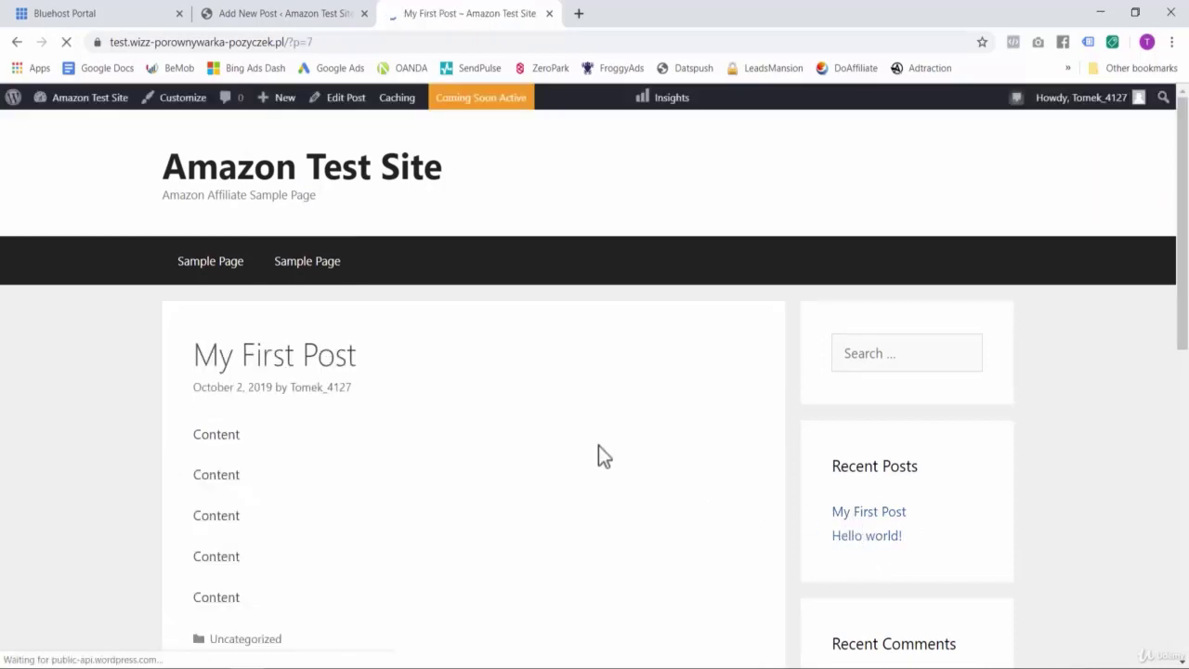
scroll(577, 433, down, 3)
scroll(547, 436, up, 3)
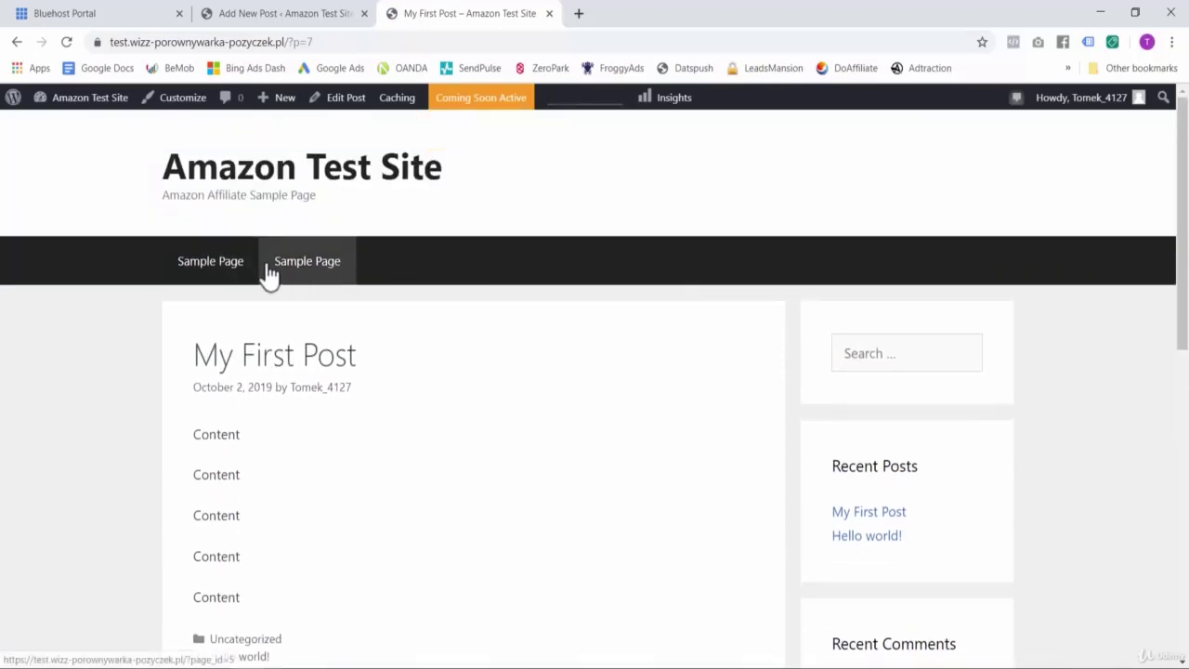
Step: Return to the site admin and open the list of installed plugins
click(251, 14)
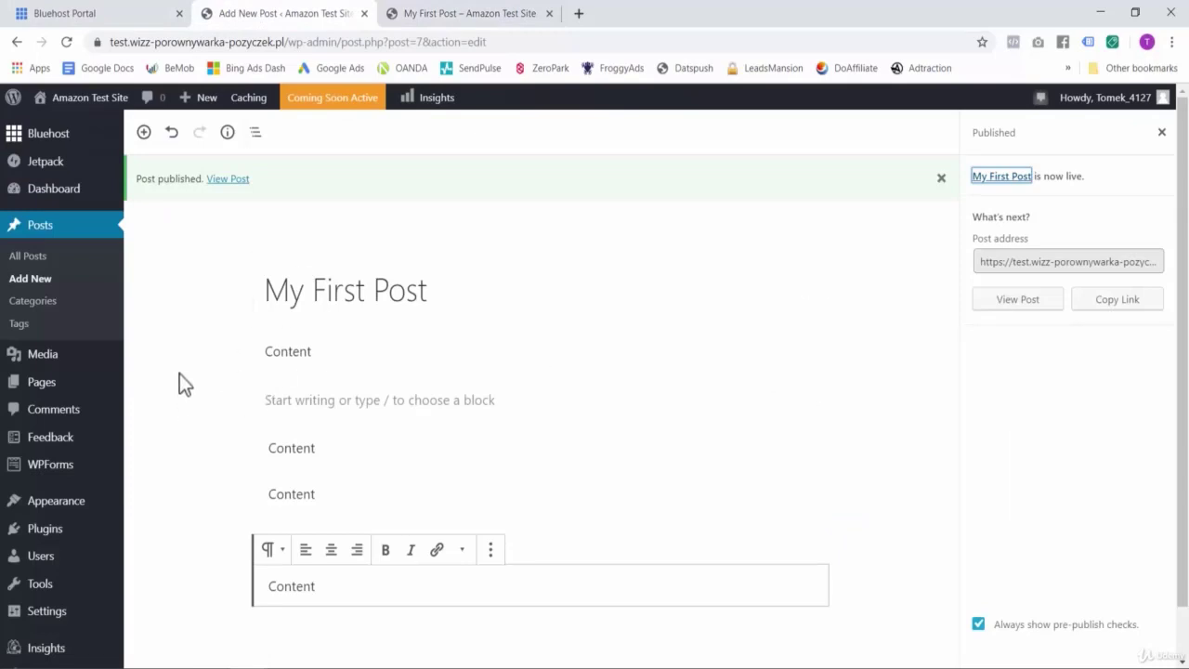
mouse_move(29, 509)
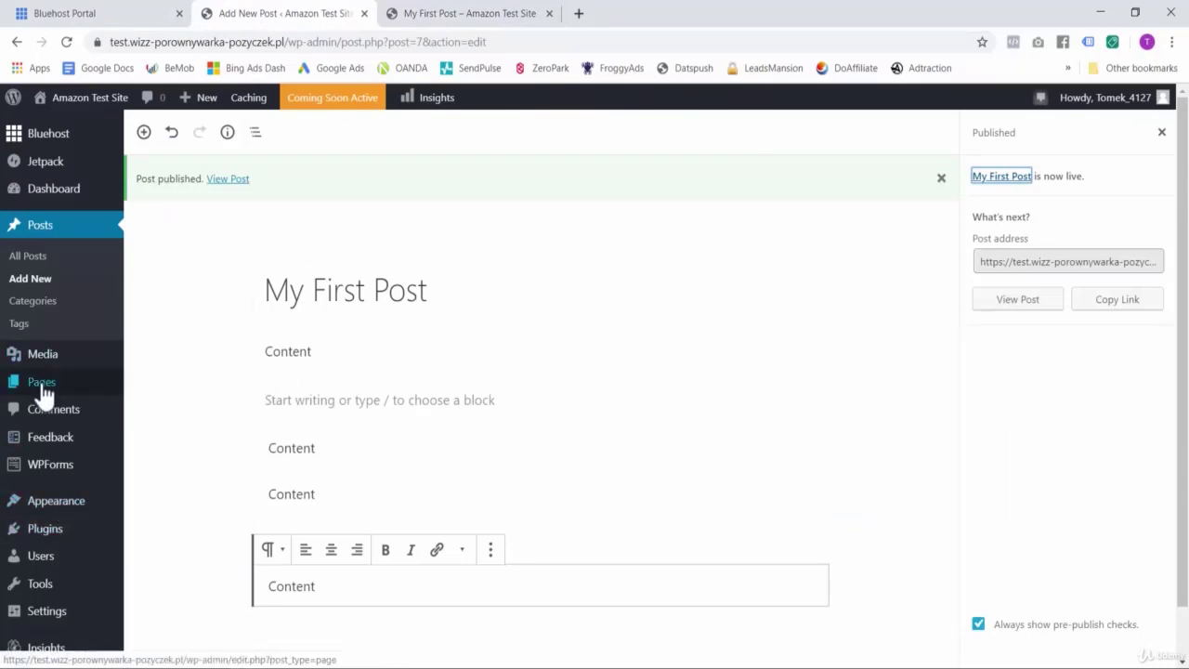
mouse_move(41, 392)
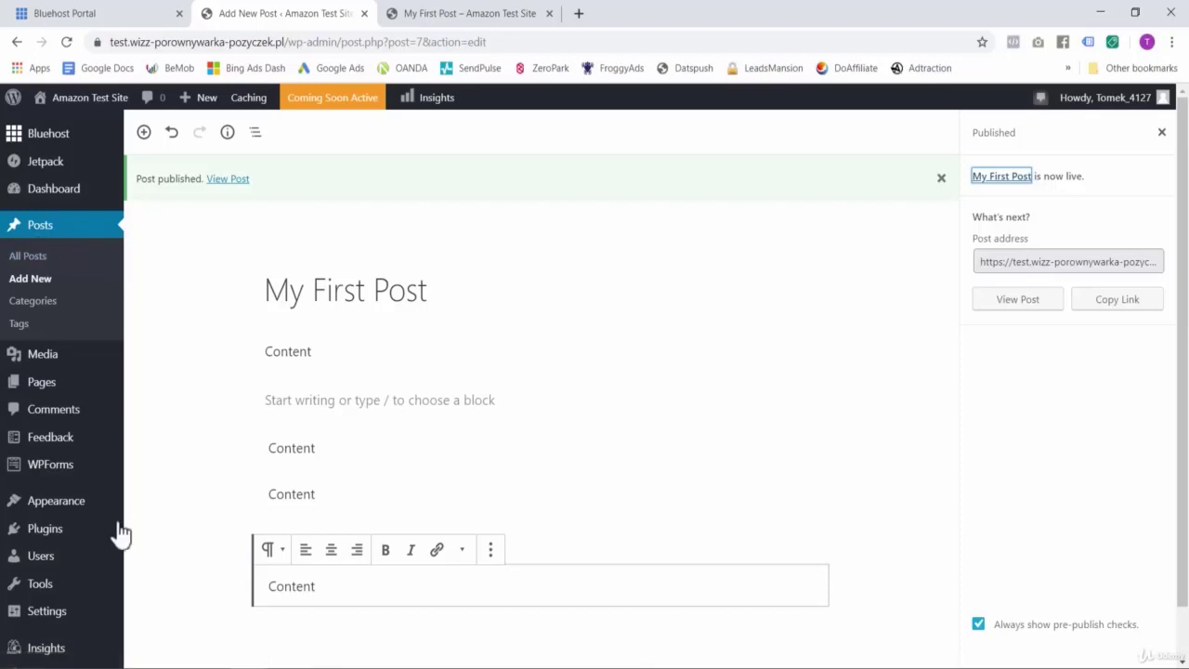
mouse_move(38, 545)
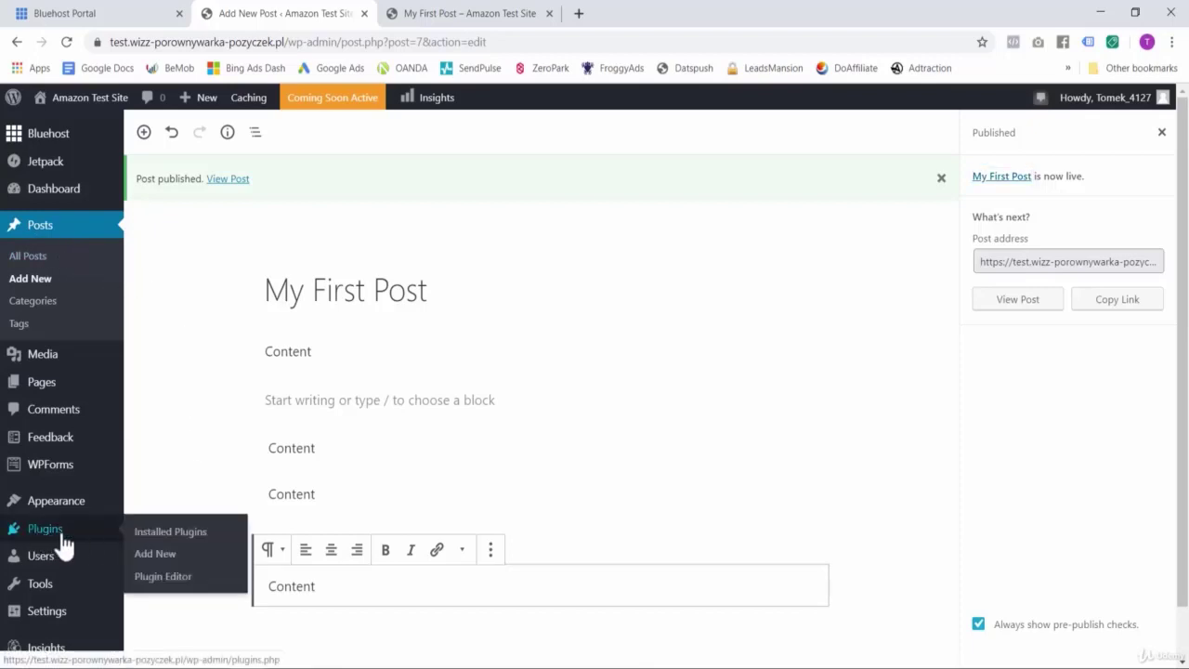
click(62, 539)
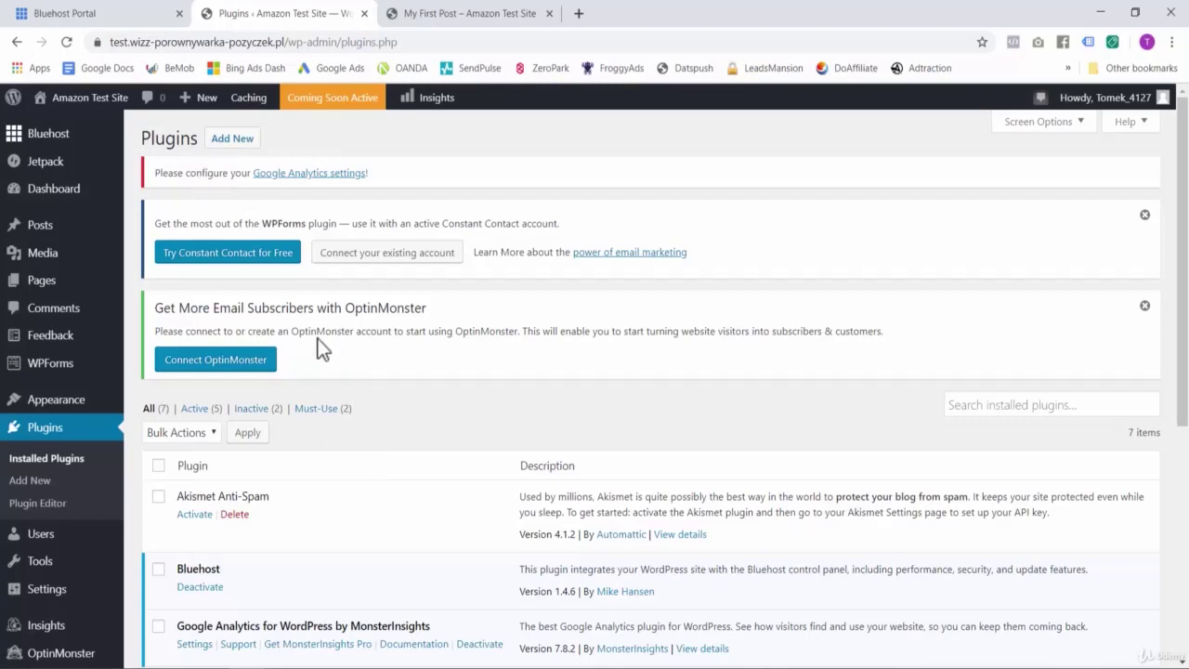
Step: Look through the featured plugins available to add and search the plugin directory for "elementor"
click(219, 144)
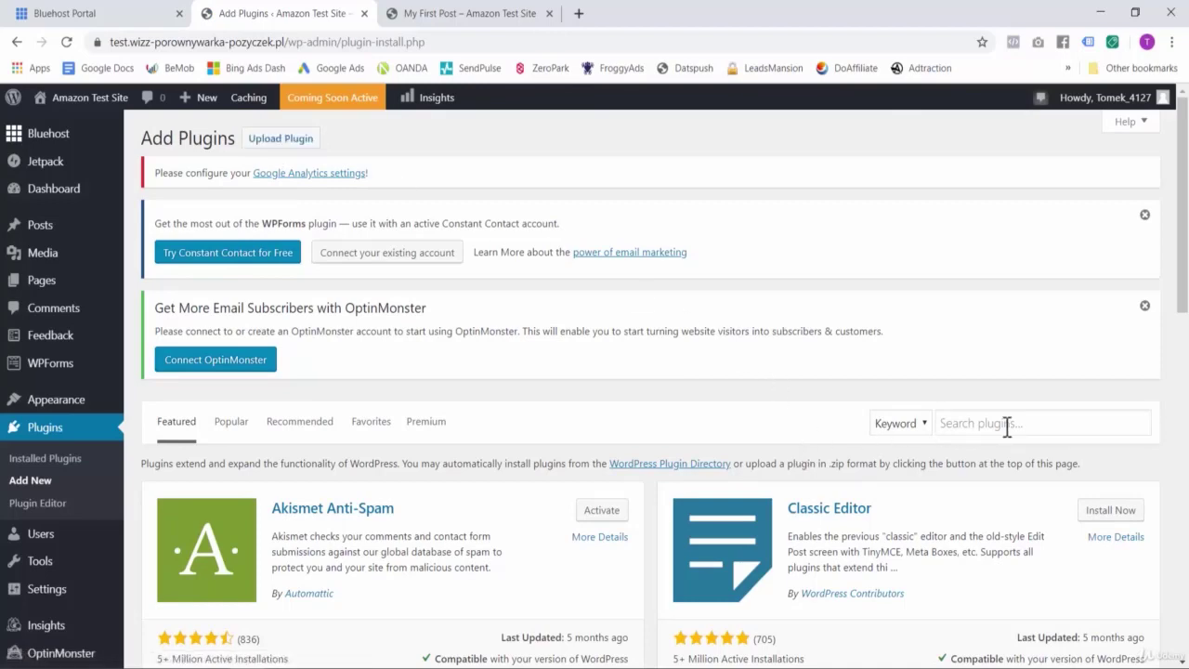
scroll(871, 424, down, 10)
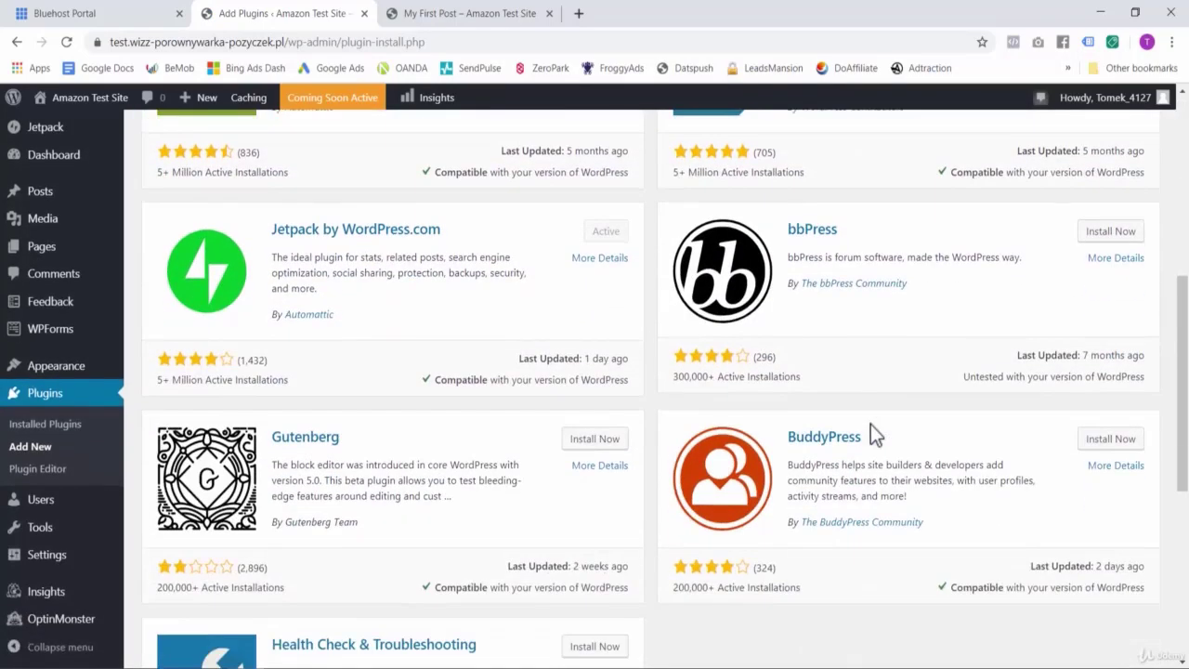
scroll(871, 427, up, 10)
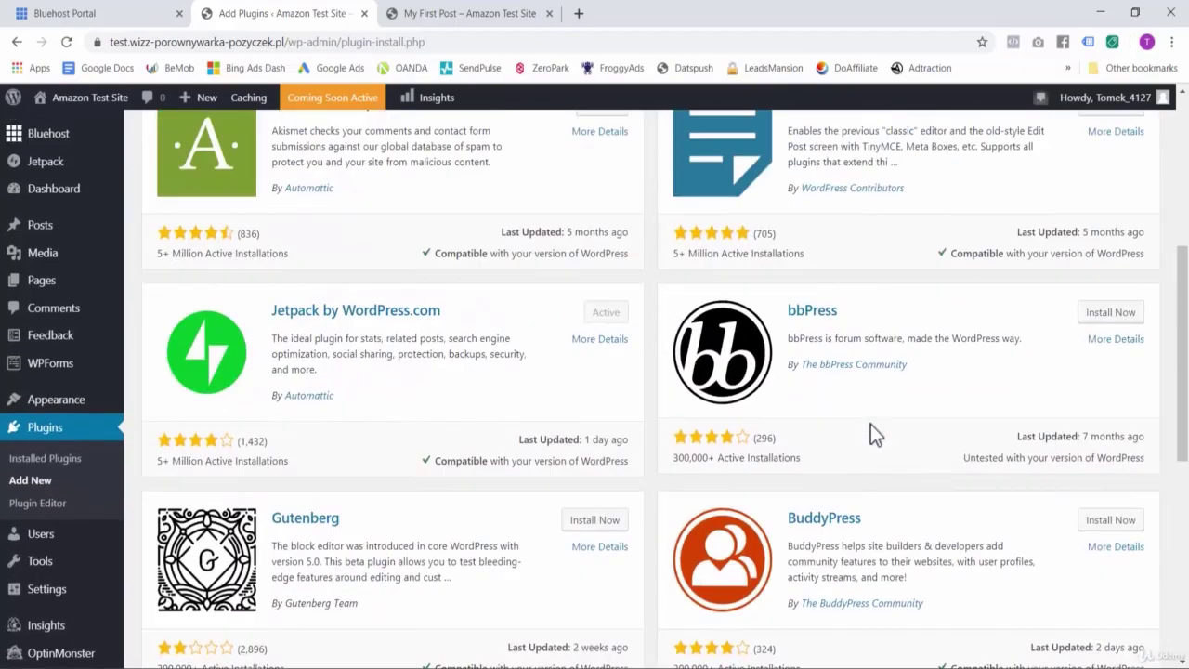
click(984, 423)
text(e)
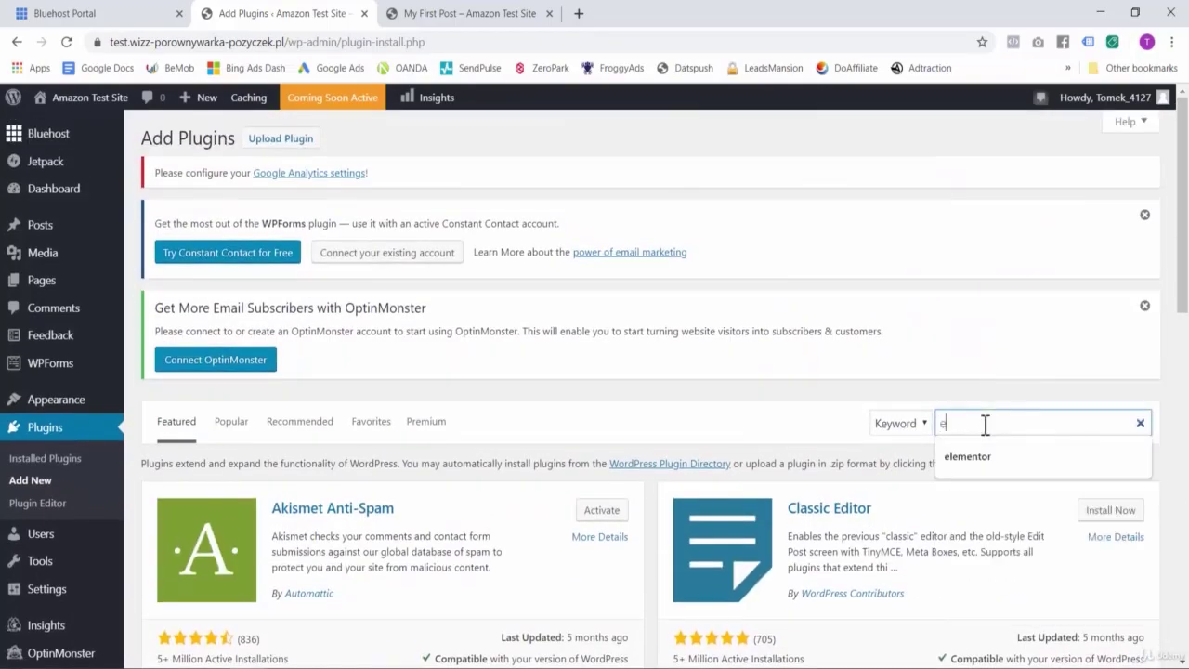
text(lementor)
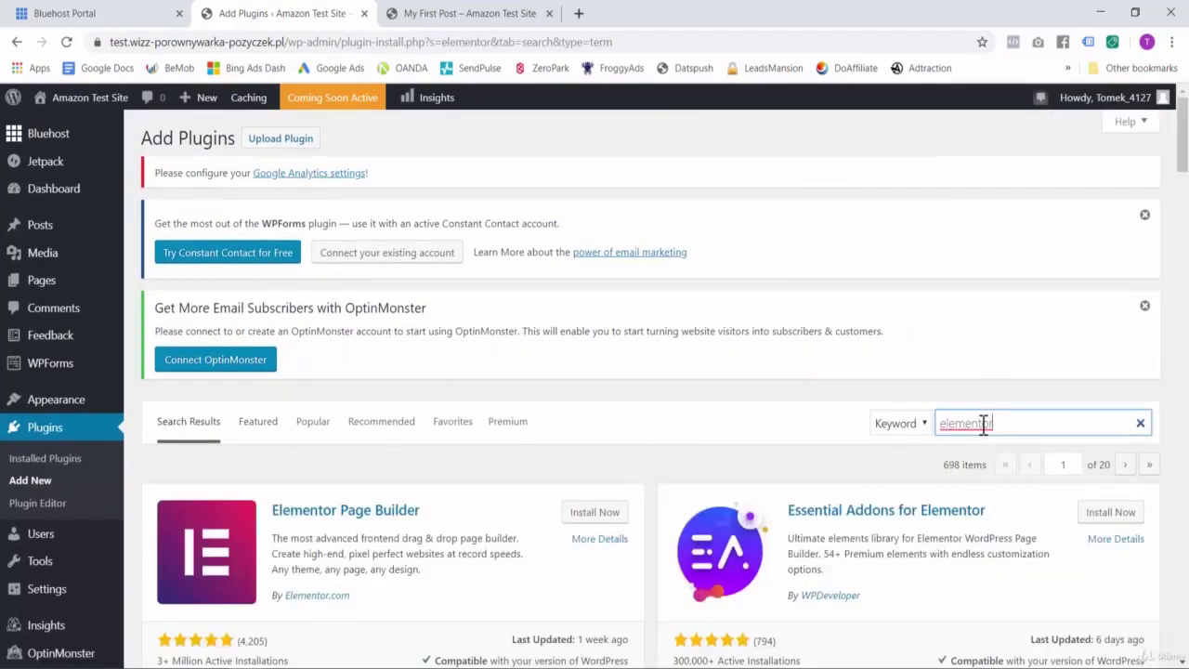
Step: Install and activate the Elementor Page Builder plugin from the search results
click(585, 516)
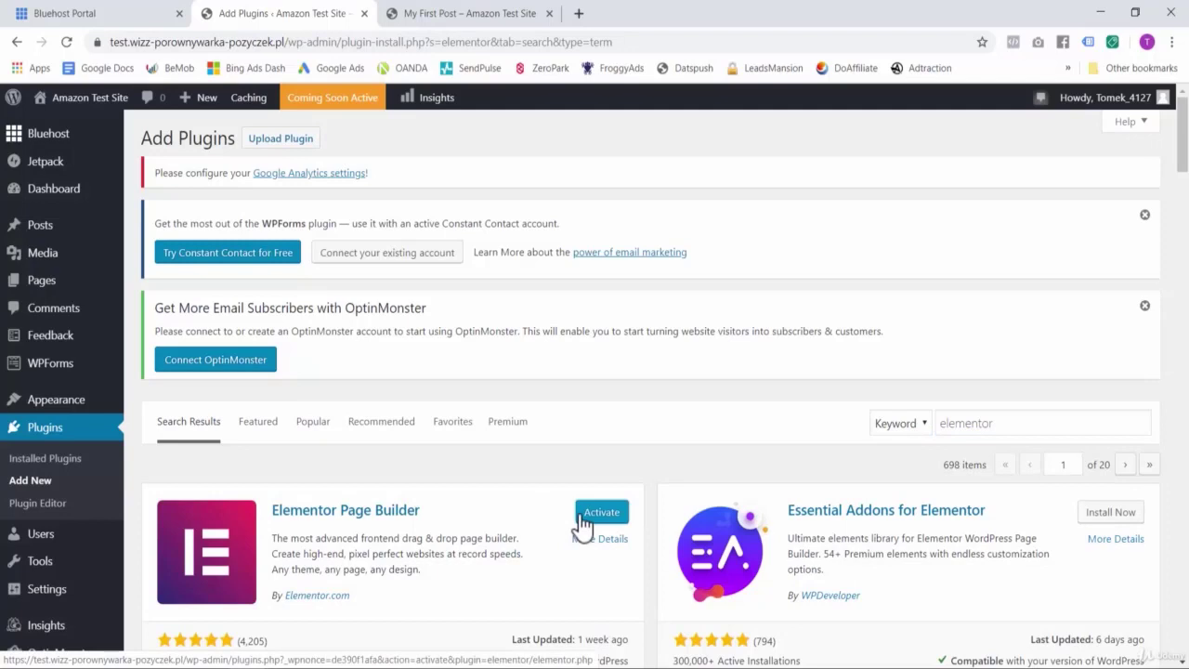
click(604, 519)
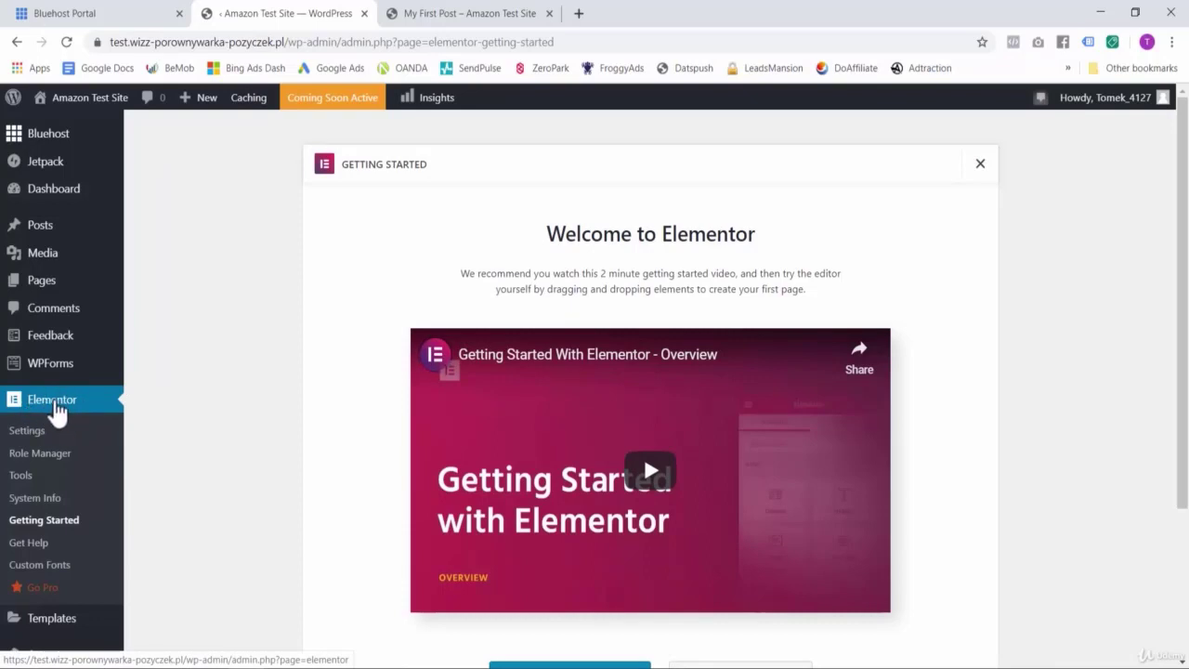
Step: Open the upper Sample Page from the list of all pages and start editing it with Elementor
mouse_move(43, 283)
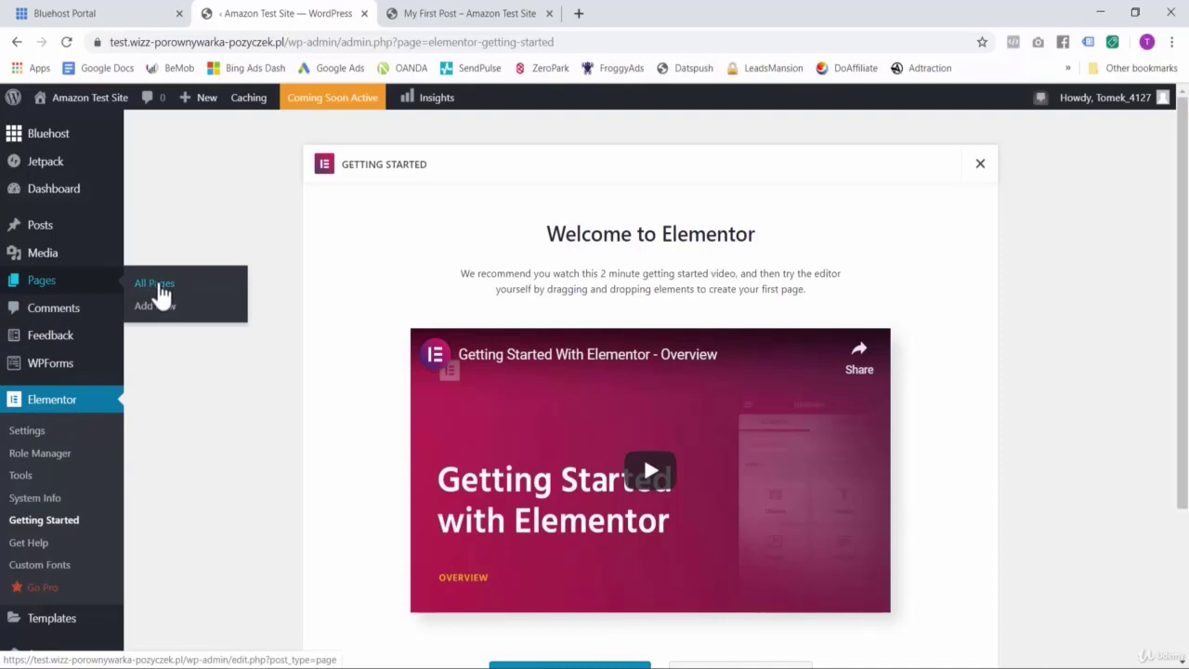
click(159, 292)
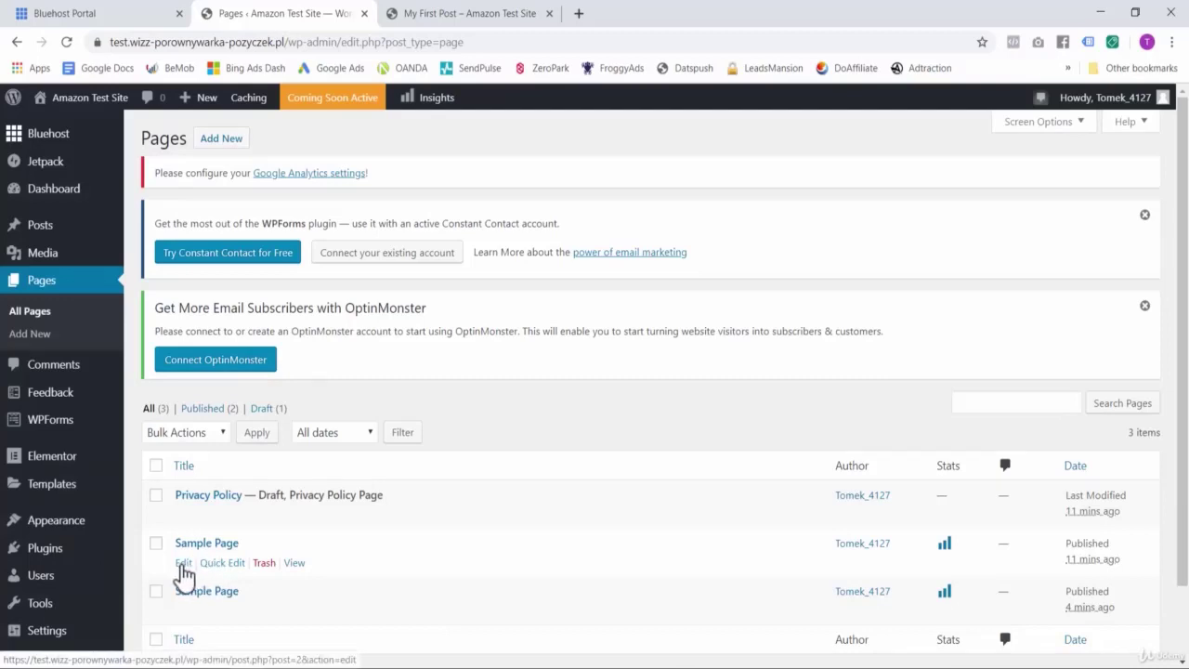
click(184, 567)
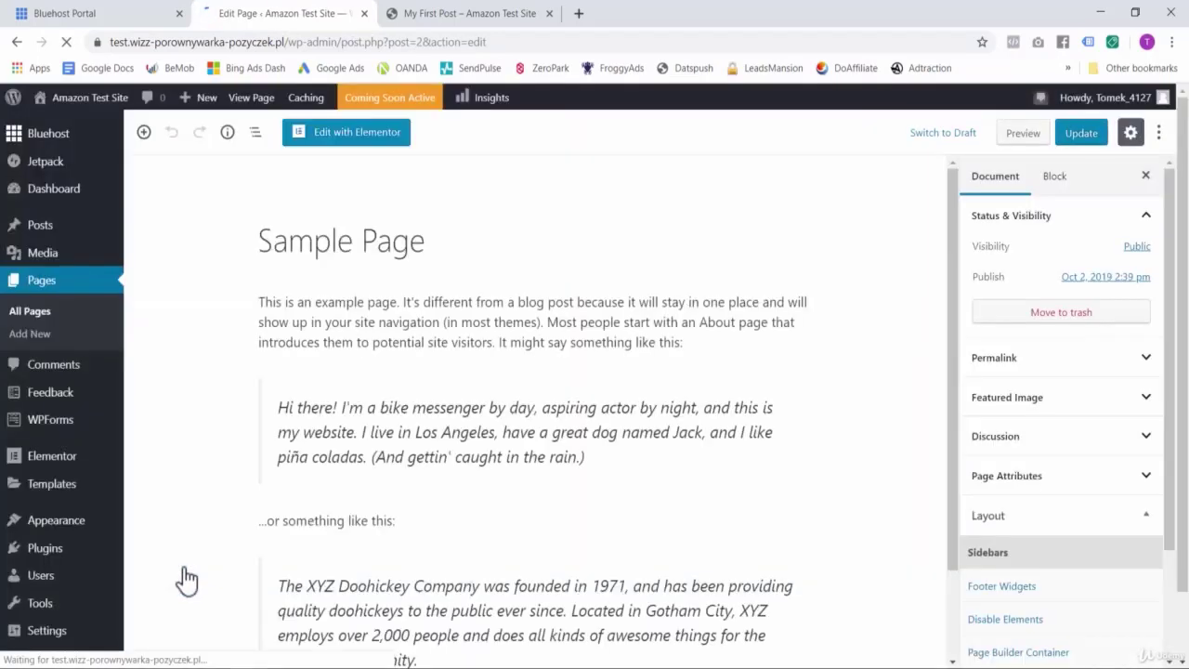
click(321, 145)
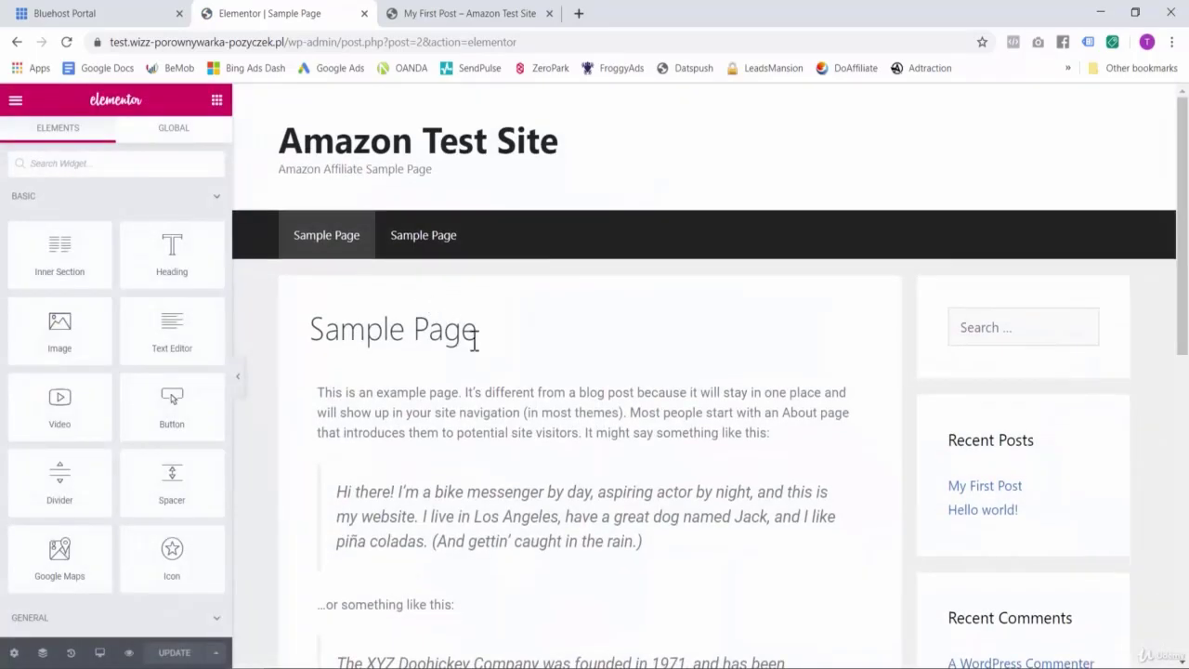
Step: Add a Heading widget below the Sample Page text and a Button widget directly under the heading
scroll(608, 413, down, 4)
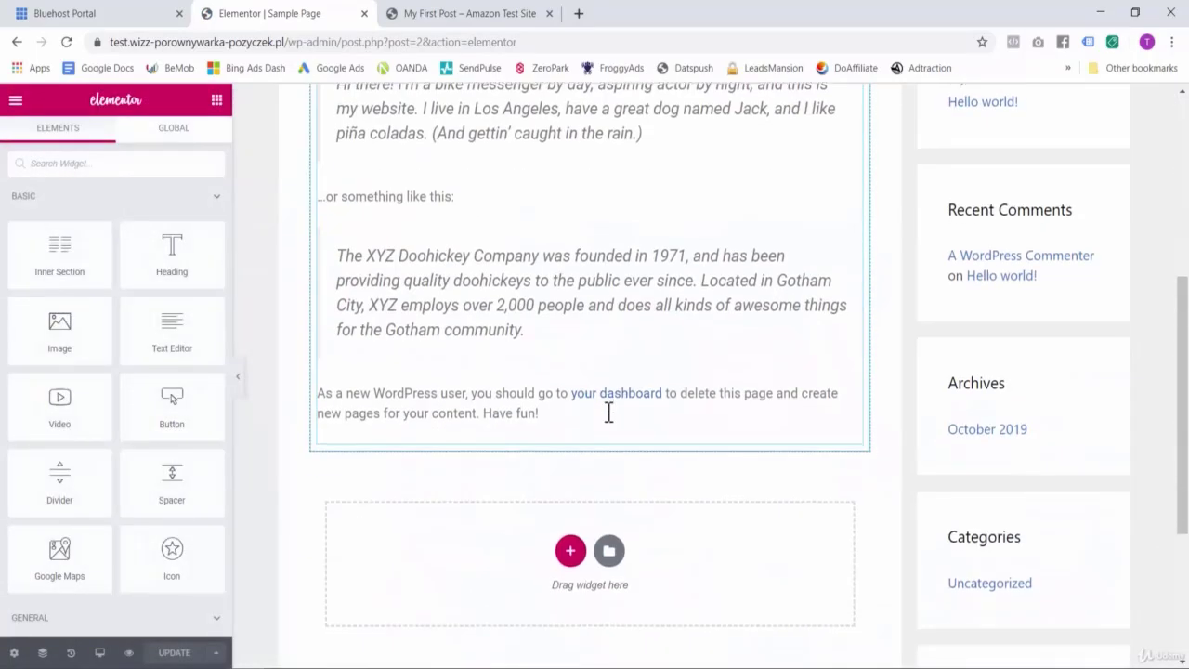
scroll(608, 413, down, 3)
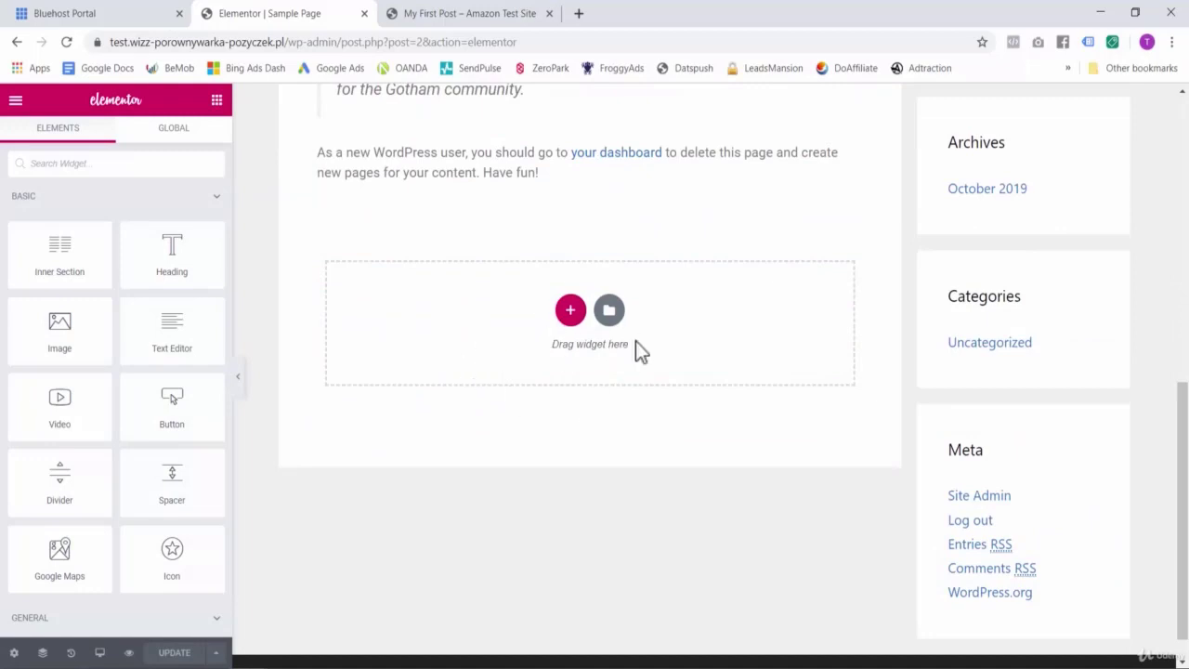
scroll(525, 348, up, 2)
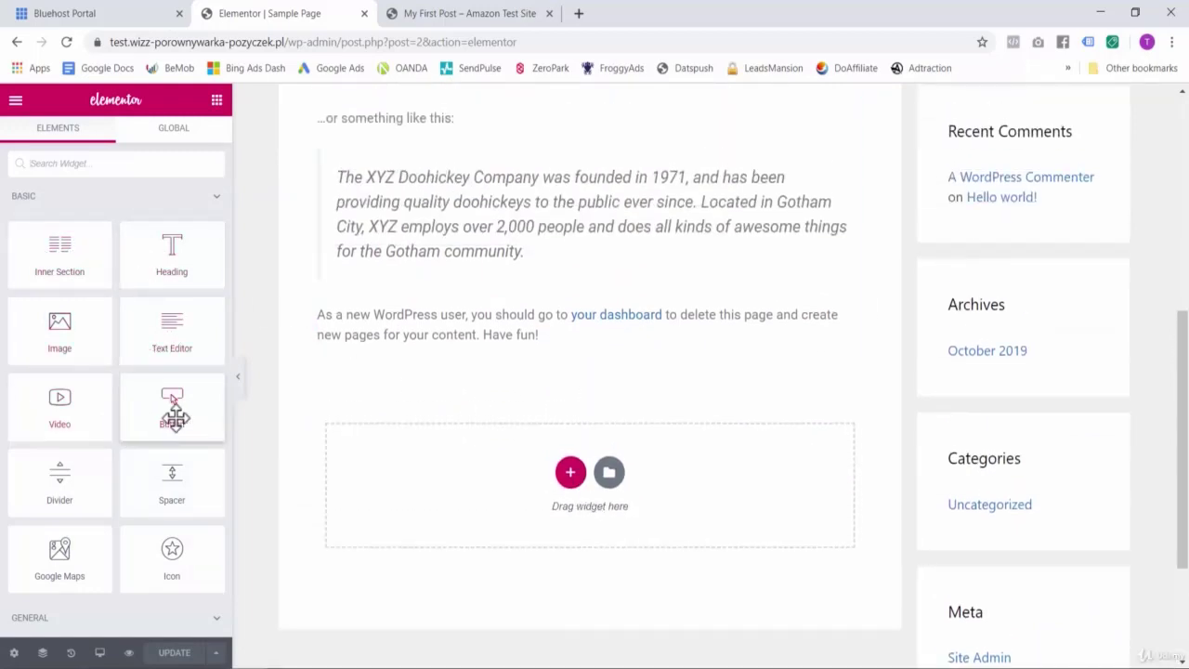
drag(191, 286, 395, 474)
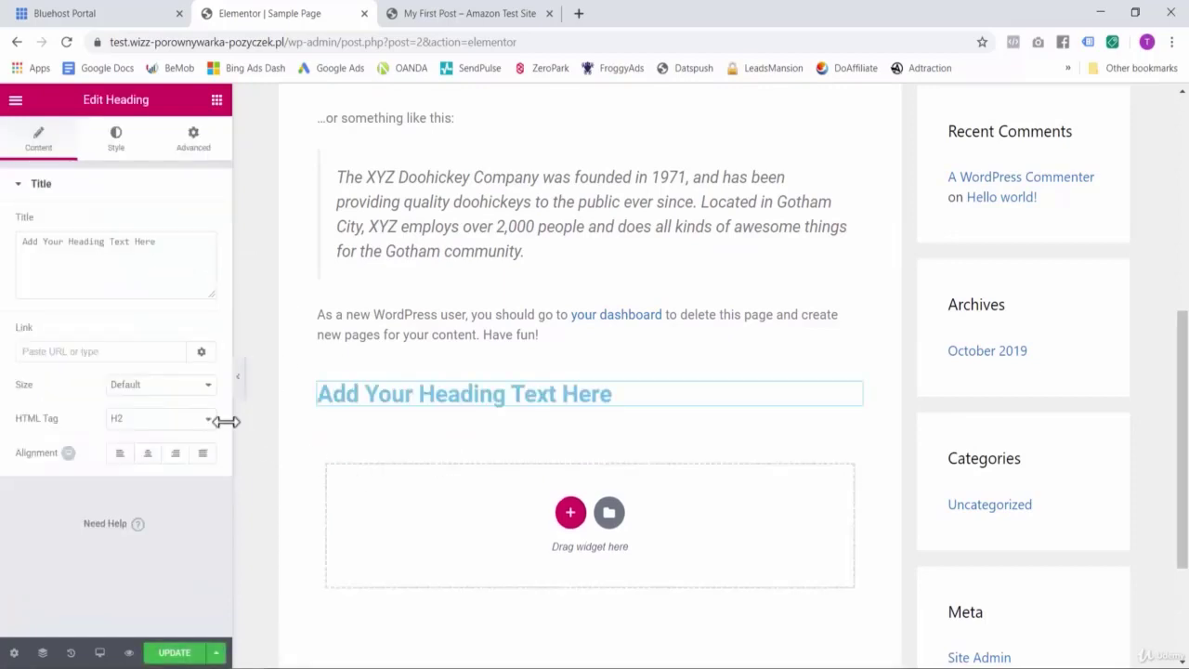
click(217, 99)
drag(170, 412, 443, 533)
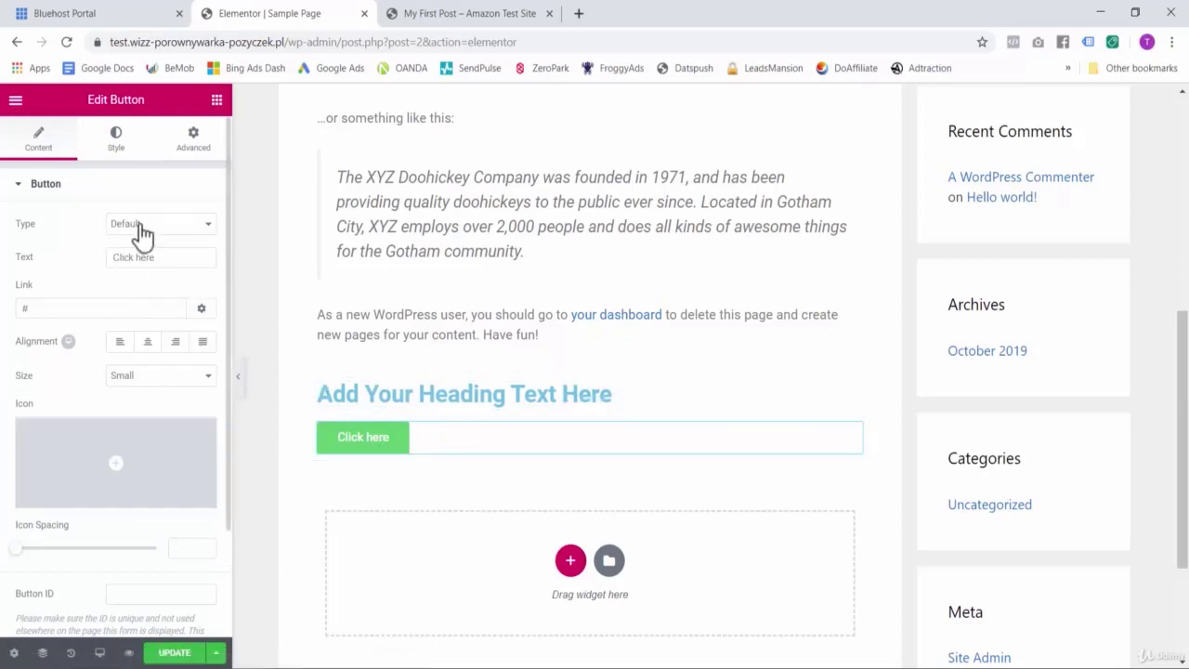
Step: Try several background colours for the "Click here" button and settle on magenta #e22faa
click(115, 139)
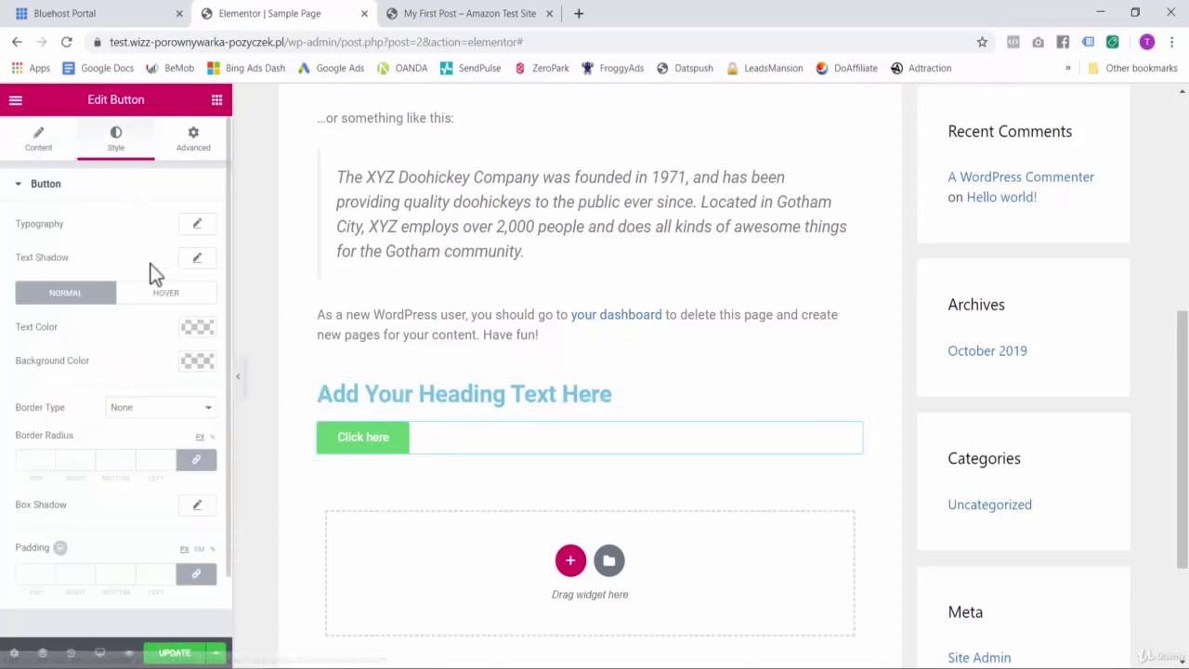
click(199, 362)
click(94, 526)
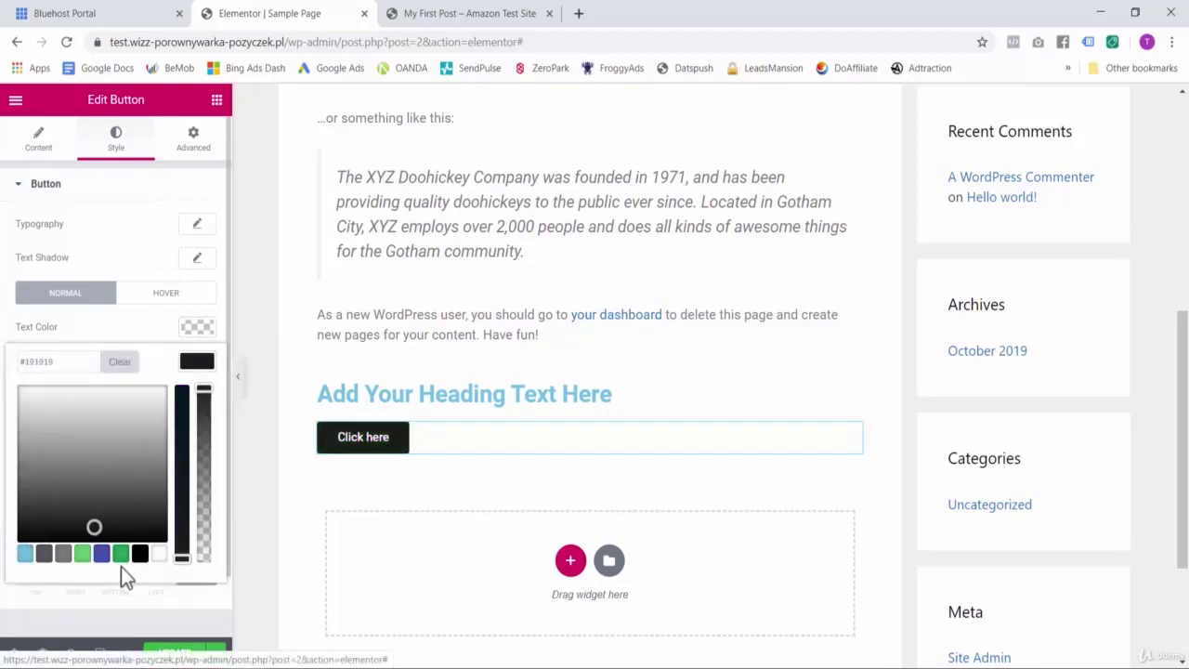
click(121, 554)
click(26, 395)
click(151, 402)
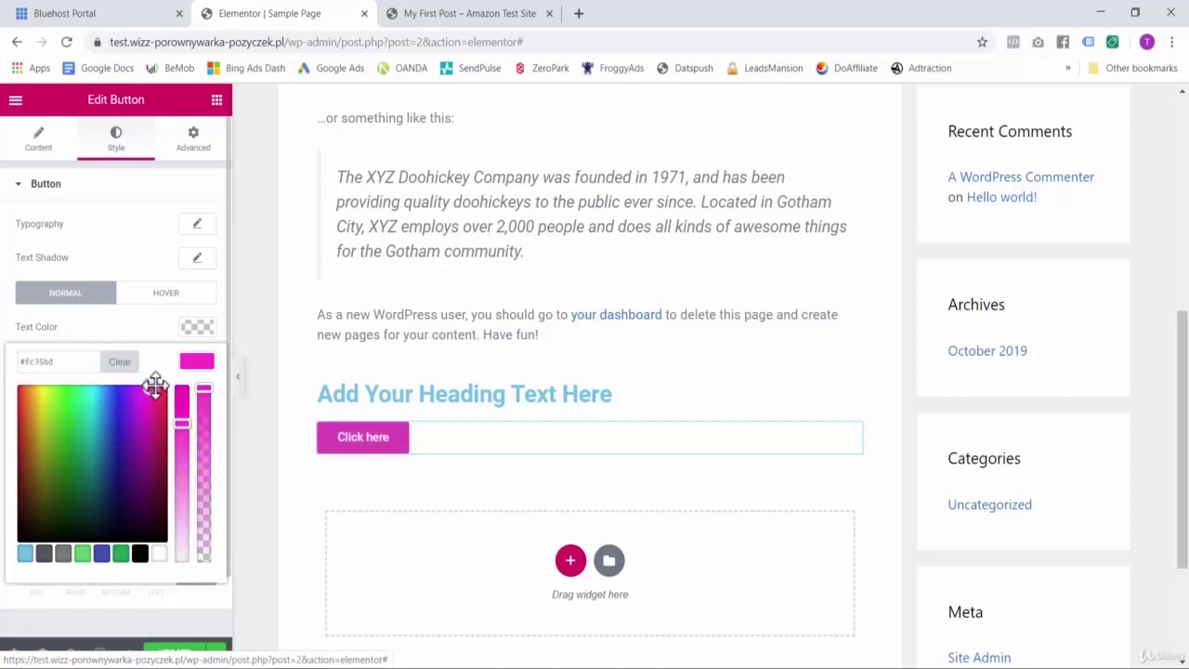
scroll(337, 313, up, 2)
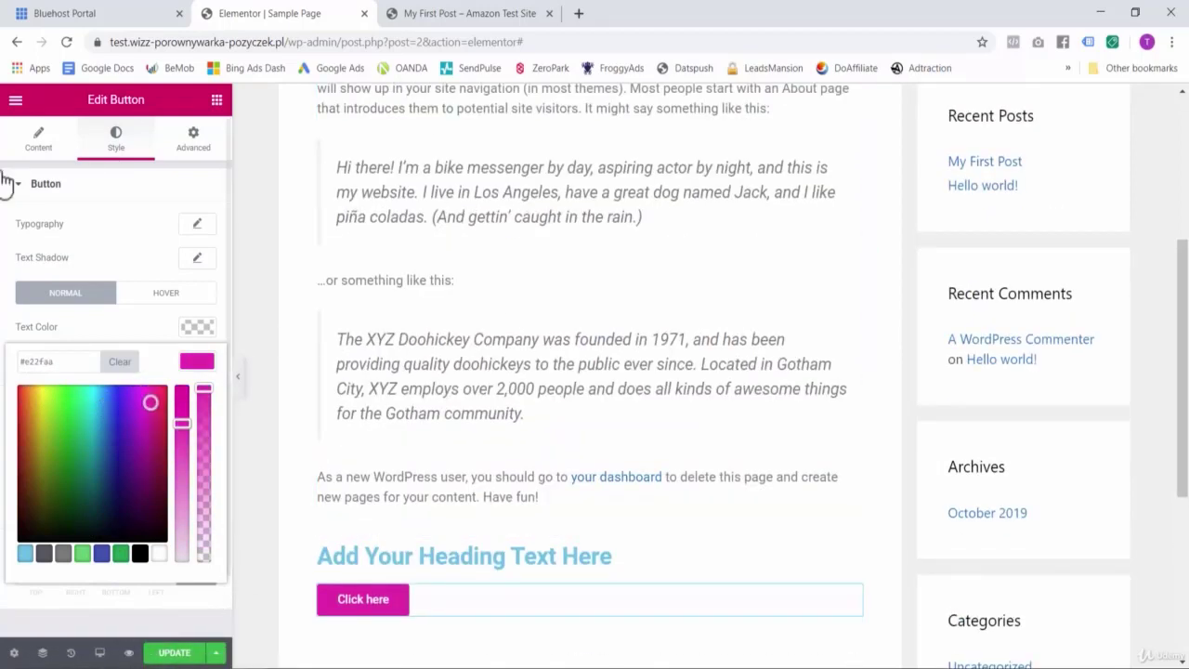
Step: Exit Elementor to the dashboard, discarding the unsaved changes, and switch the page back to the WordPress editor
click(15, 100)
click(81, 518)
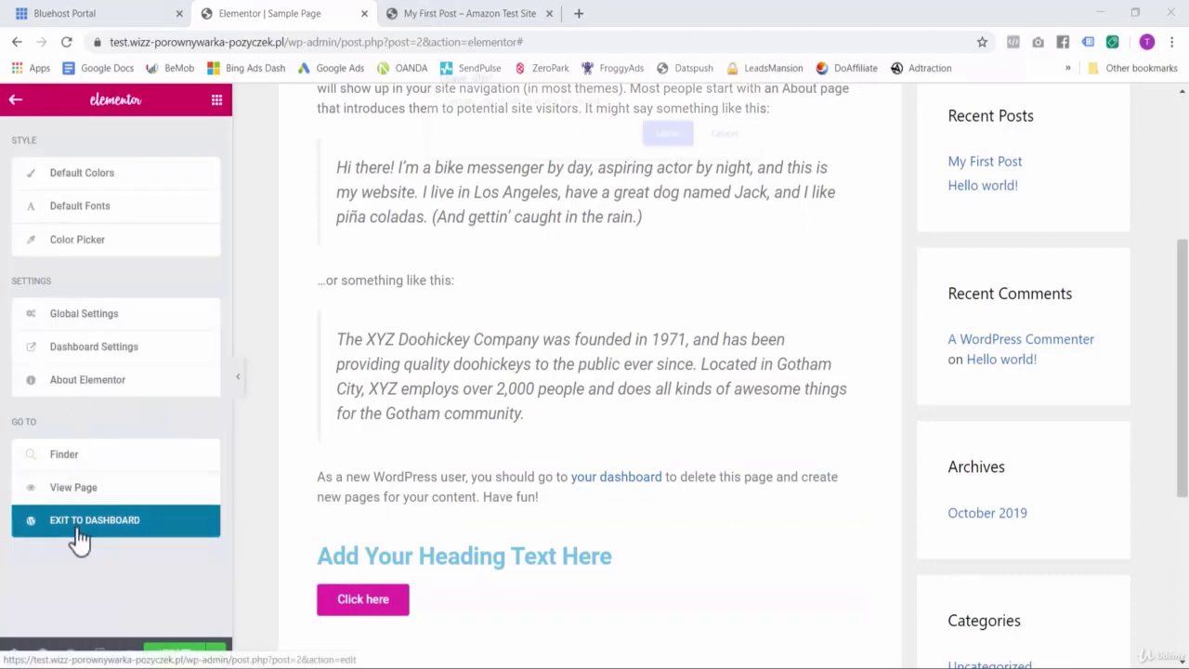
click(670, 136)
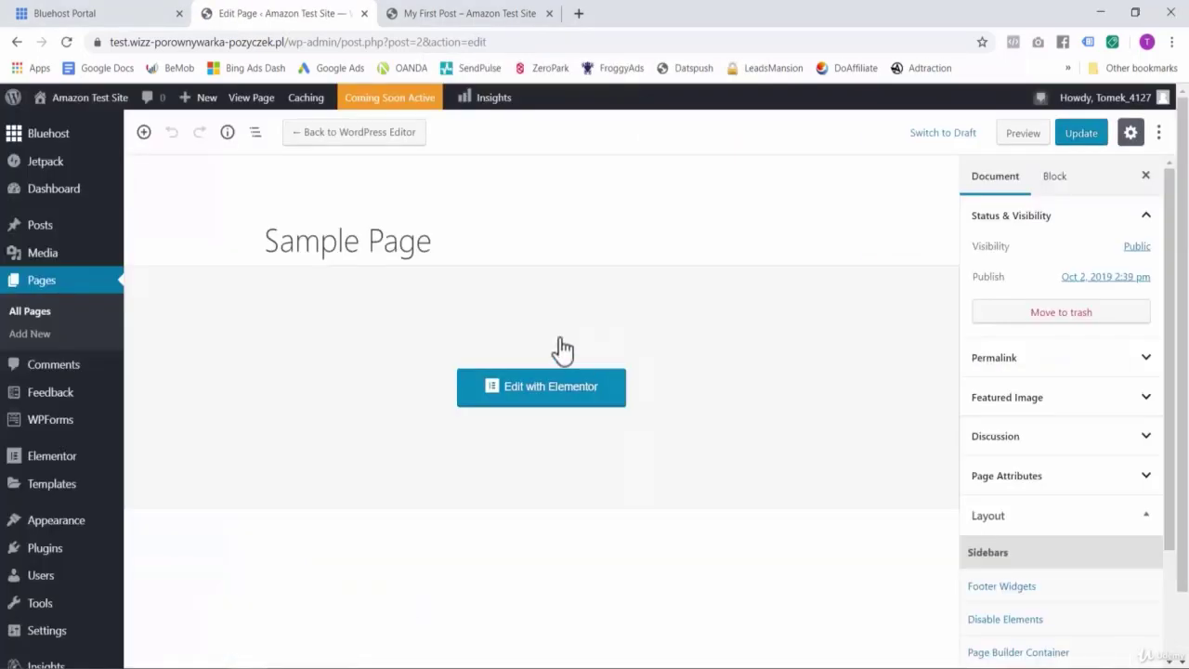
click(361, 137)
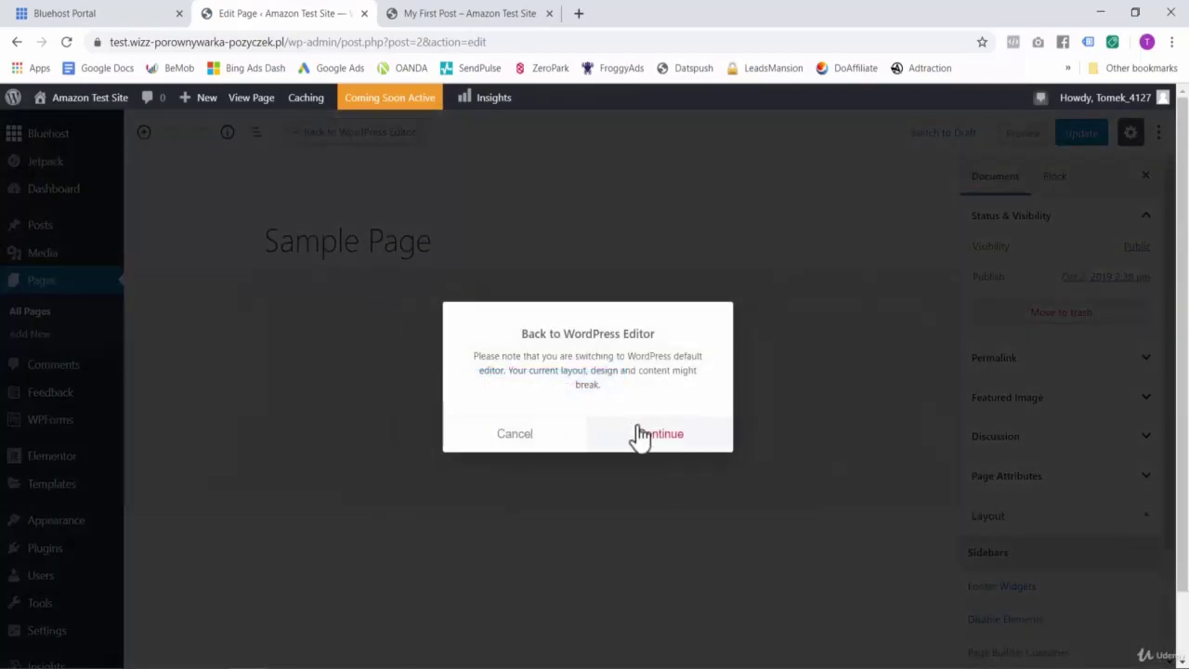
click(650, 433)
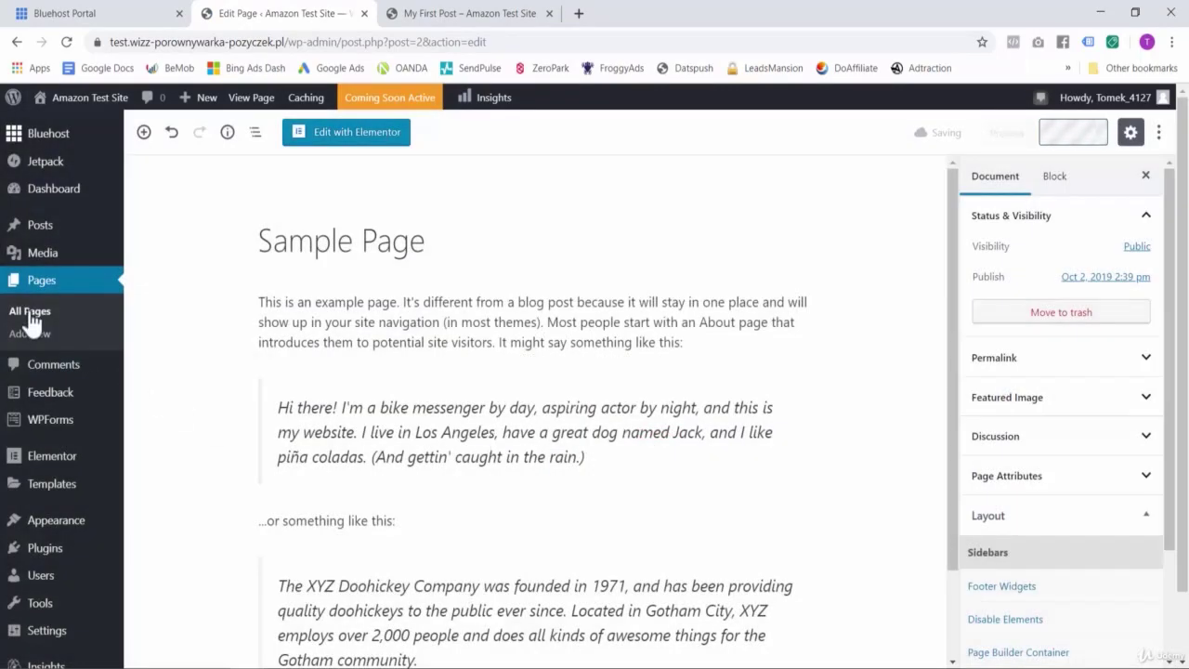
Step: Return to the list of all pages, leaving unsaved changes behind, and open the lower Sample Page for editing
click(31, 315)
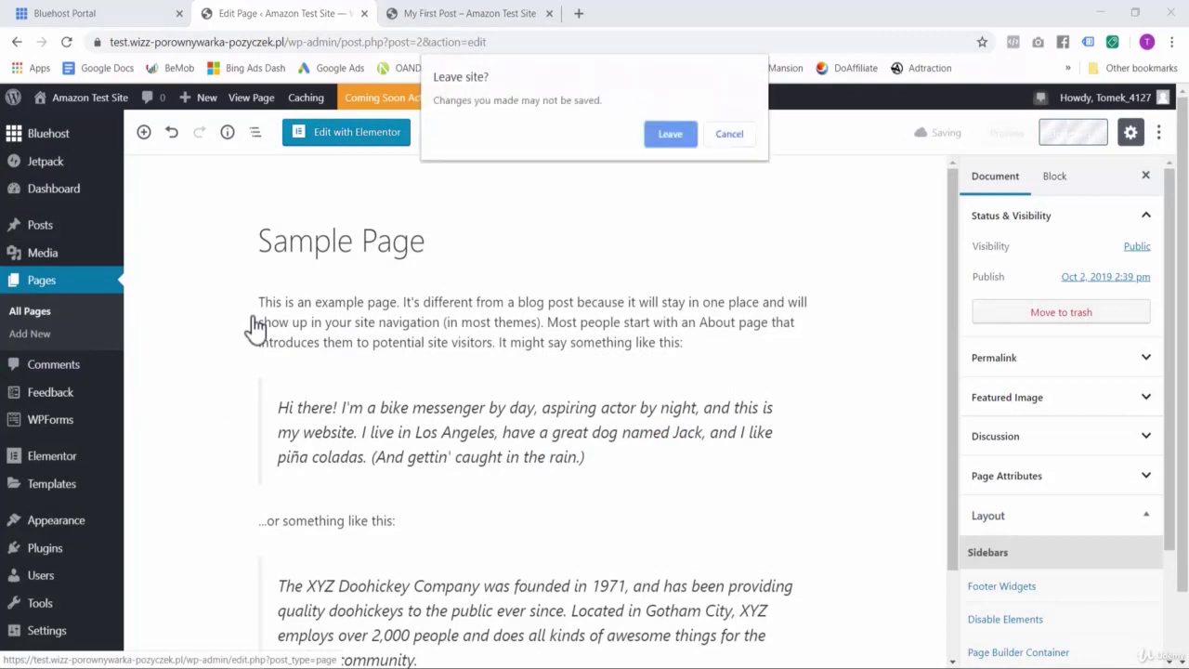
click(689, 136)
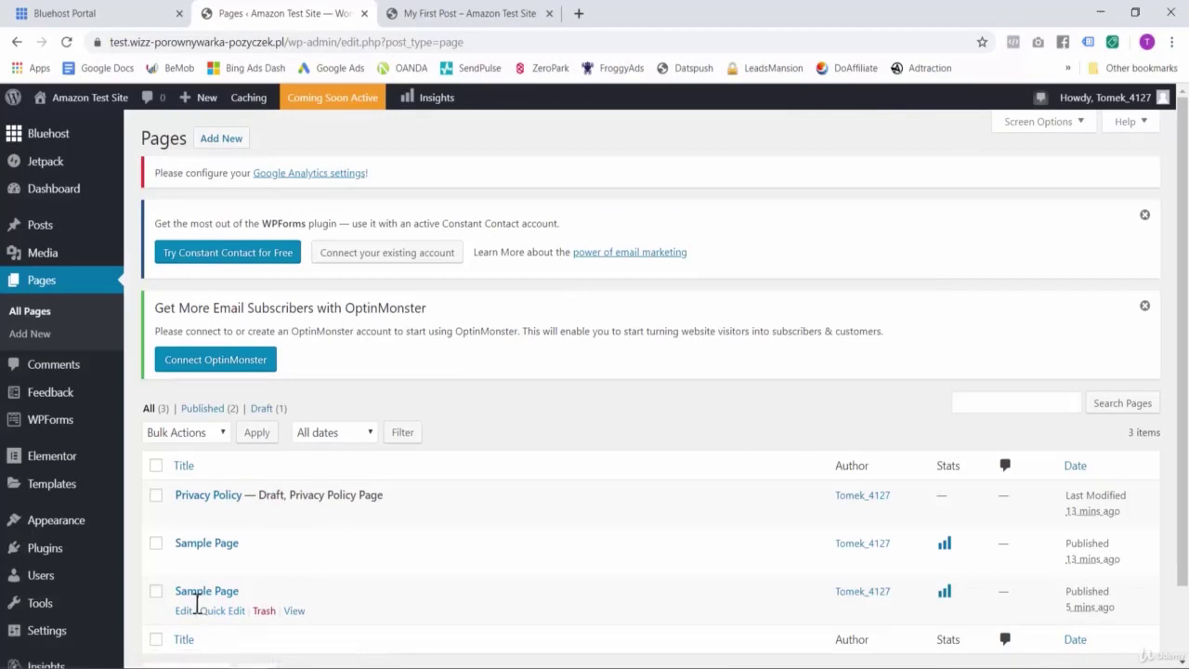
click(183, 611)
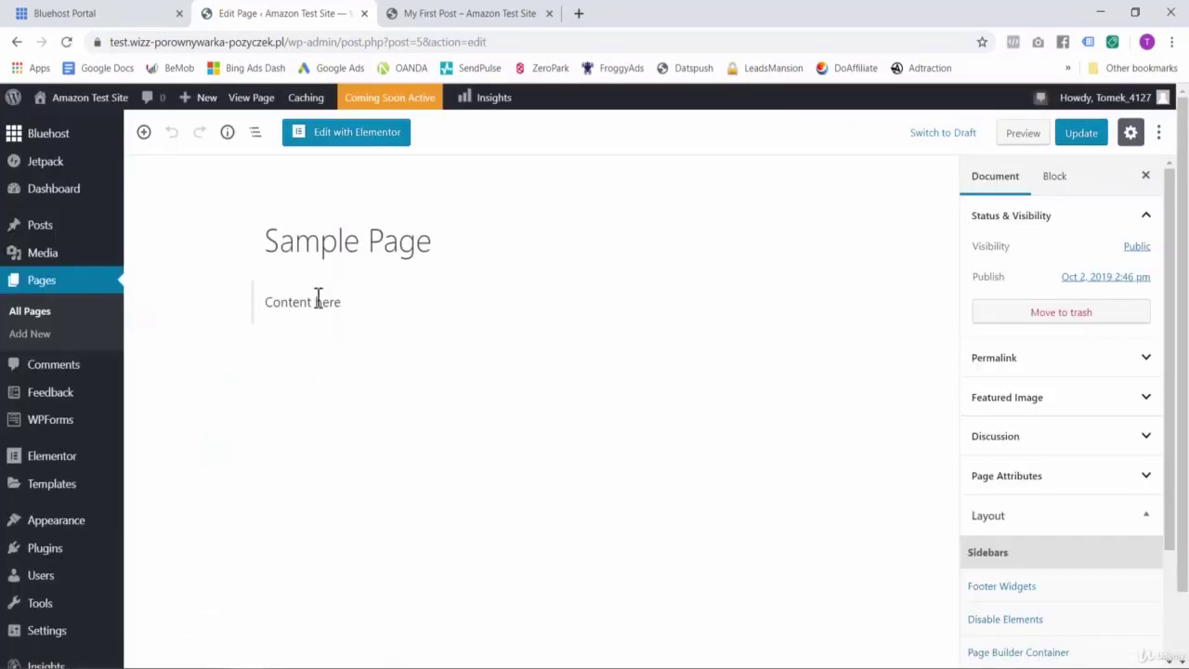
Step: Copy the "Content here" paragraph four times below itself and add a final paragraph reading "Click here to view product"
click(316, 302)
drag(269, 302, 353, 304)
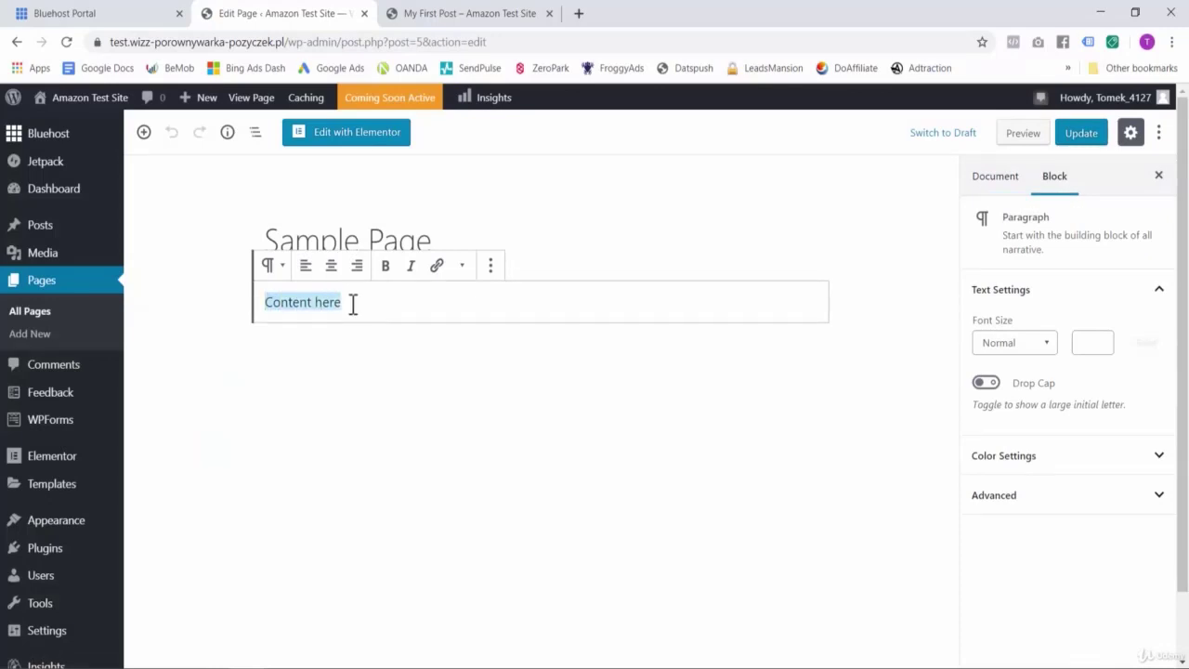
click(369, 306)
key(Return)
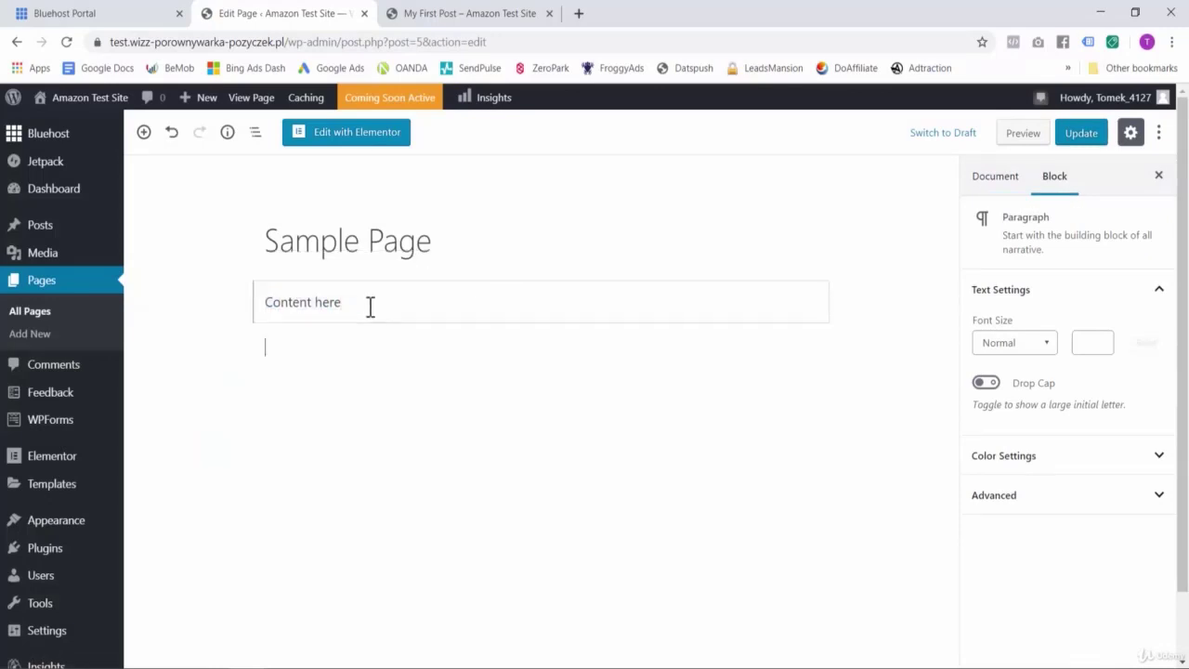
text(iew product)
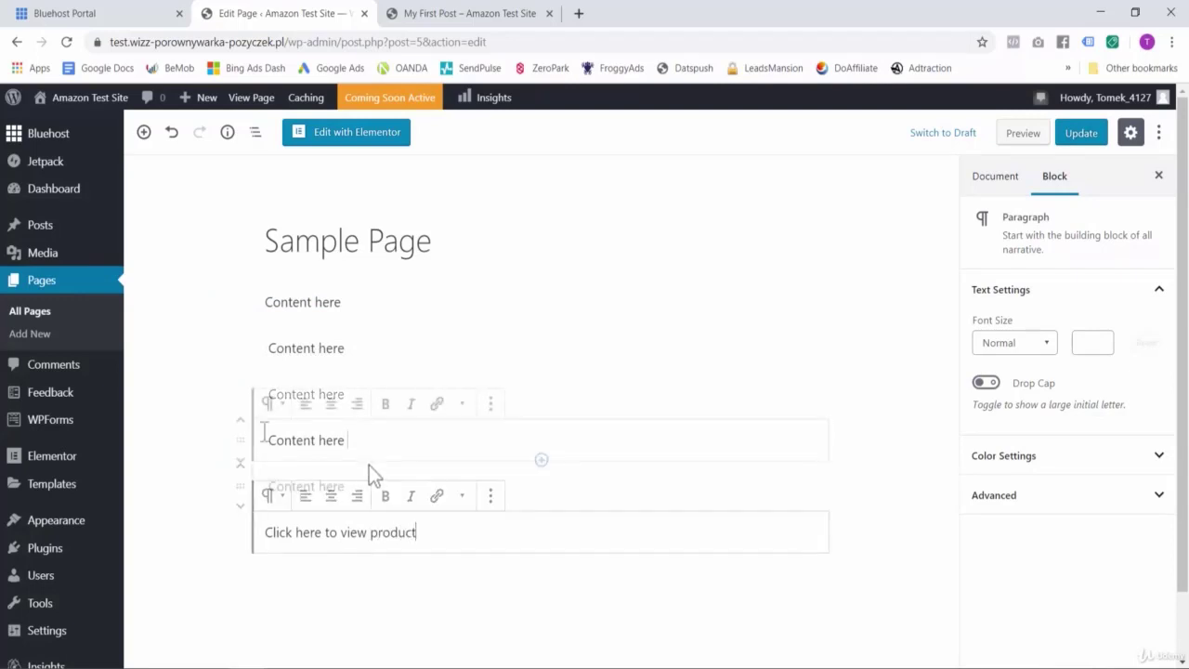
click(185, 433)
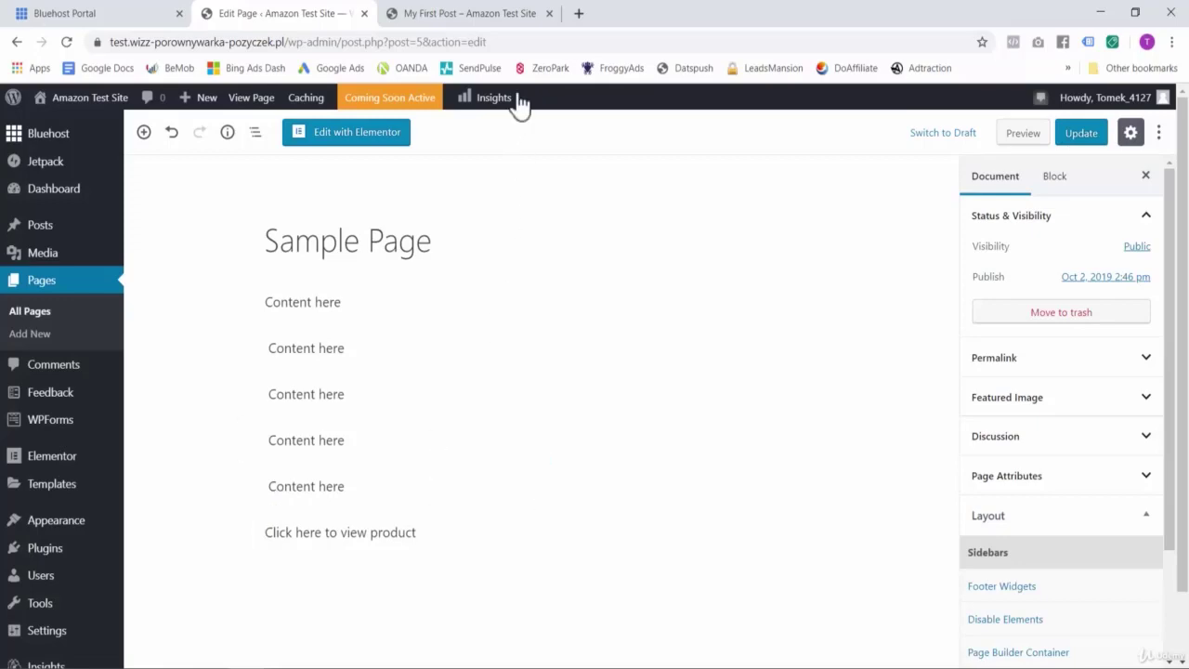
Step: Open Amazon's Hasbro Gaming Rubik's 3X3 Cube product page in a new browser tab and copy its short affiliate text link
click(578, 15)
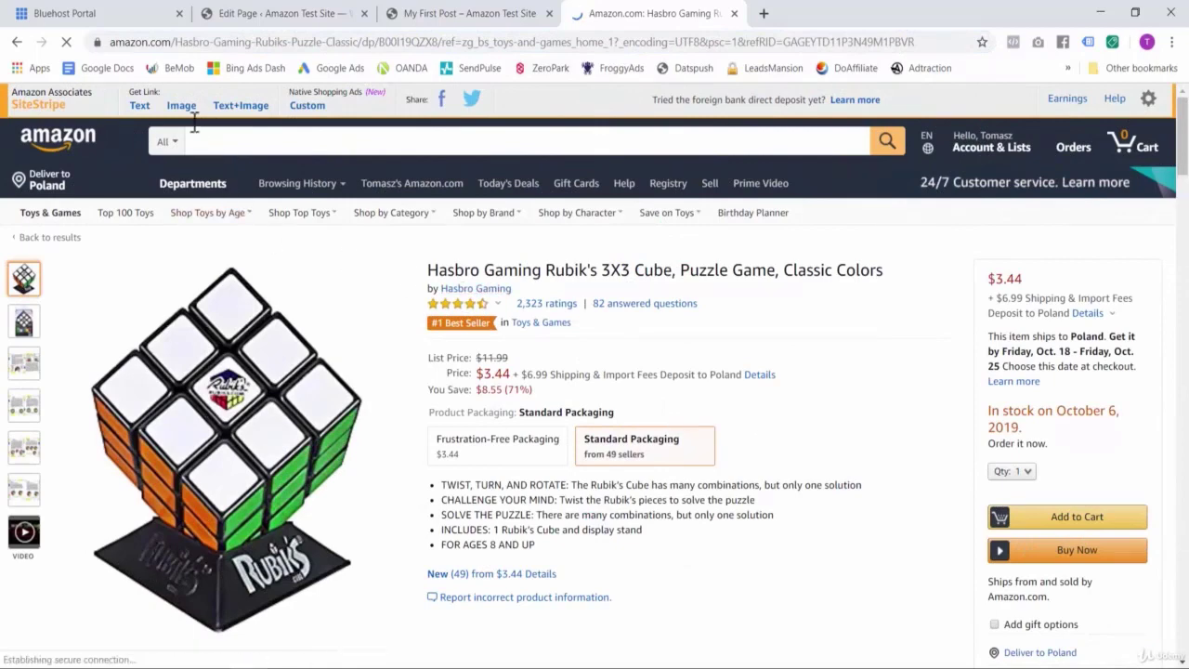
click(141, 107)
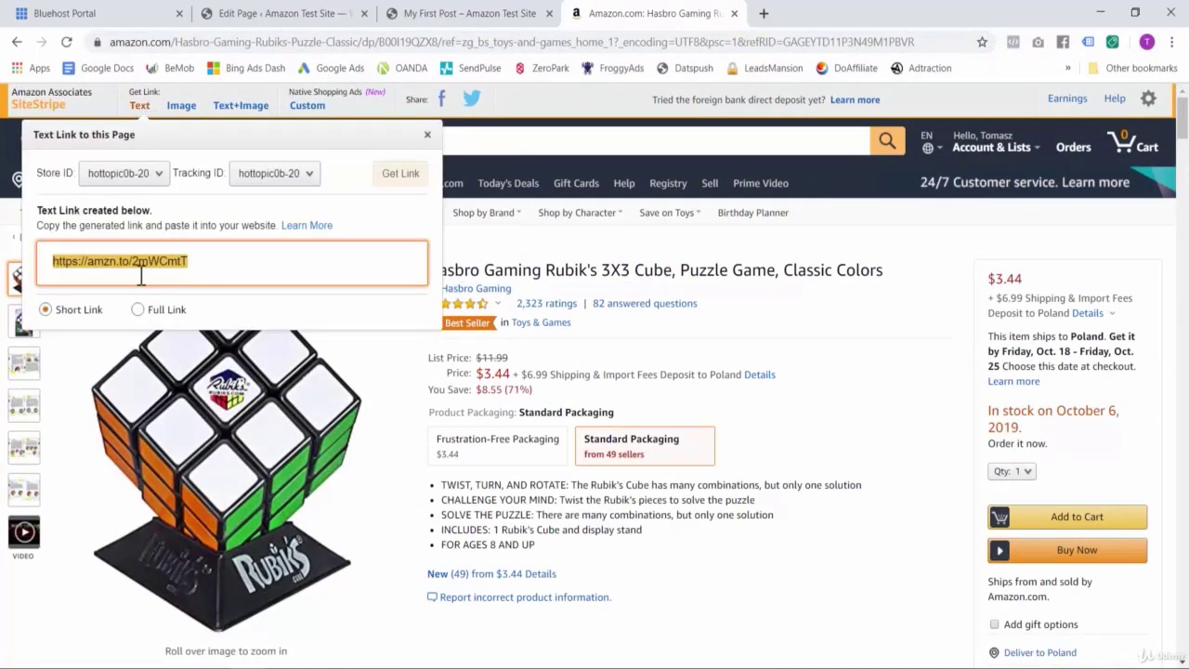
right_click(148, 265)
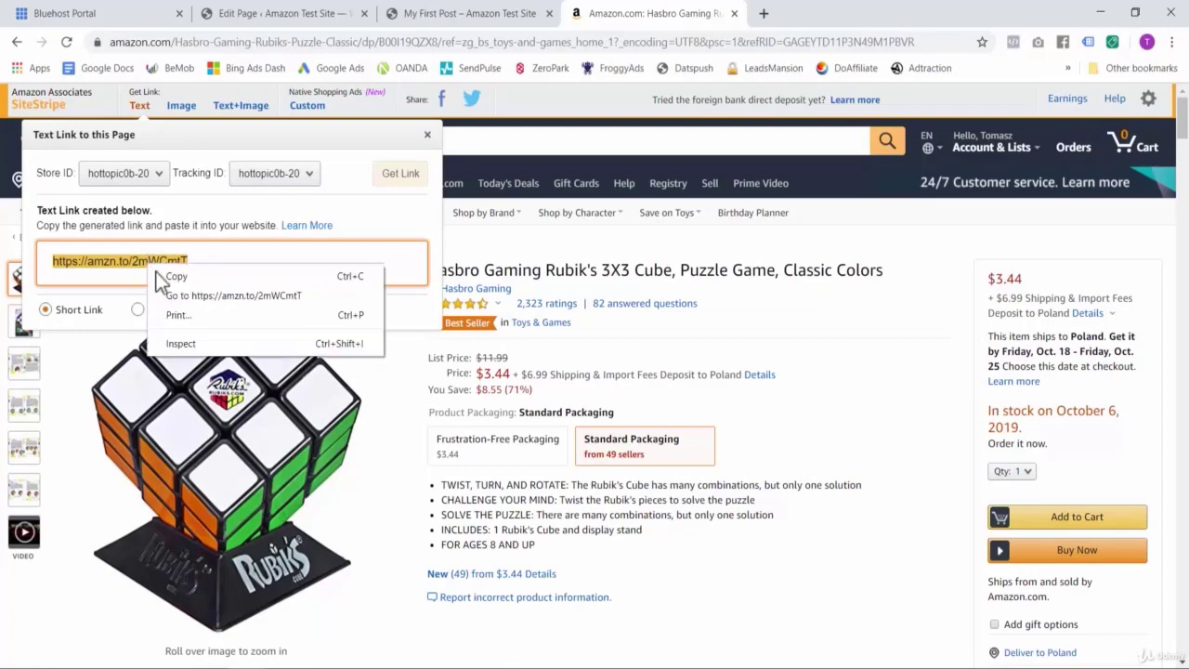
click(175, 276)
click(468, 17)
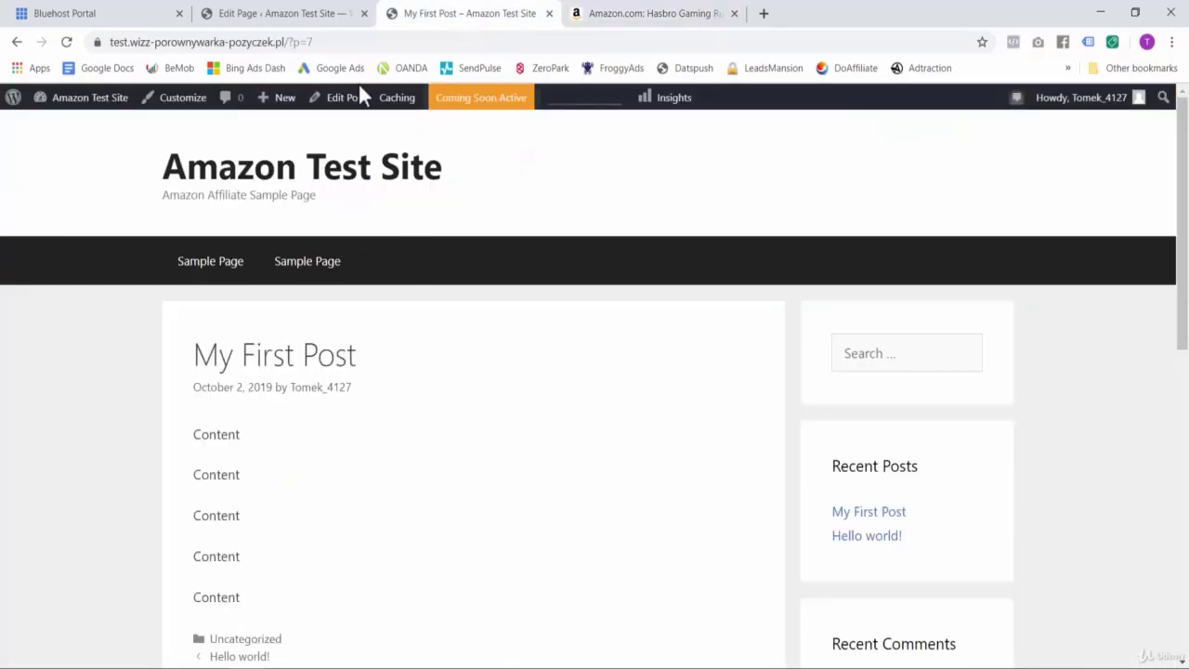
click(292, 15)
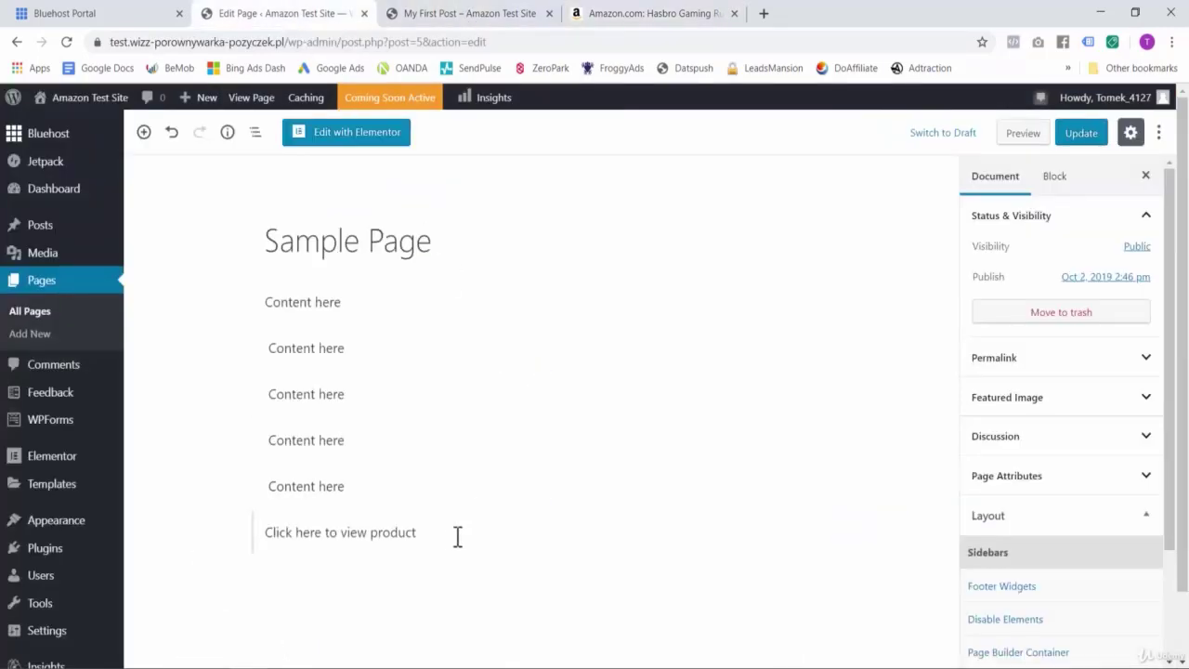
click(268, 533)
drag(269, 536, 427, 535)
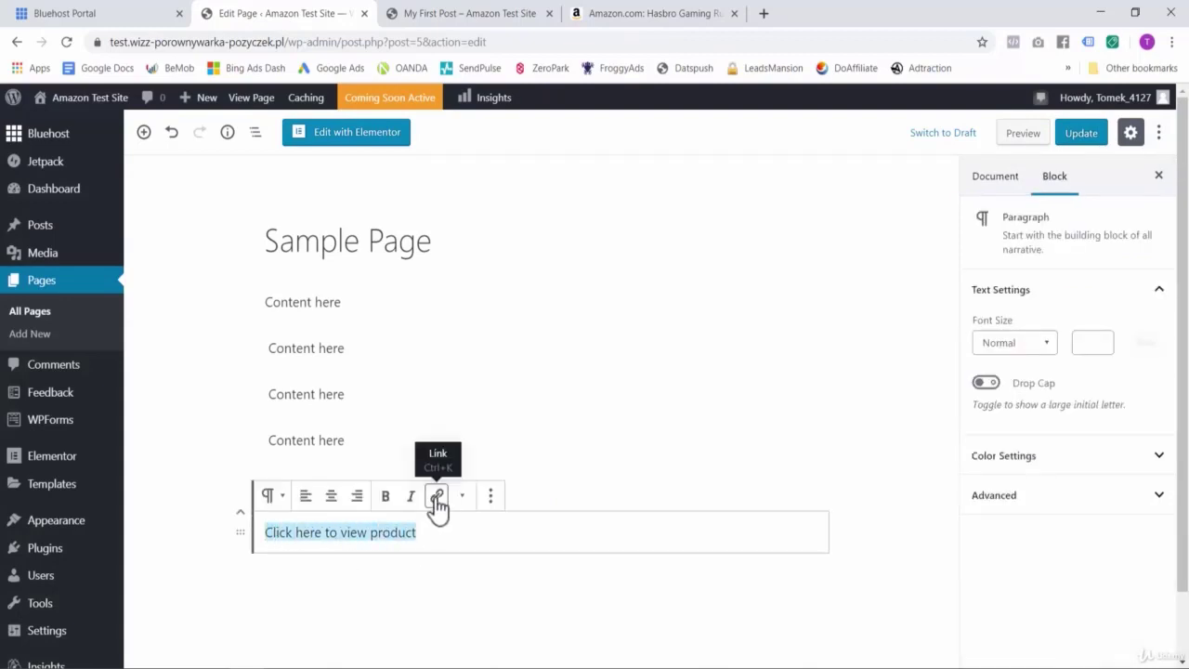
click(436, 499)
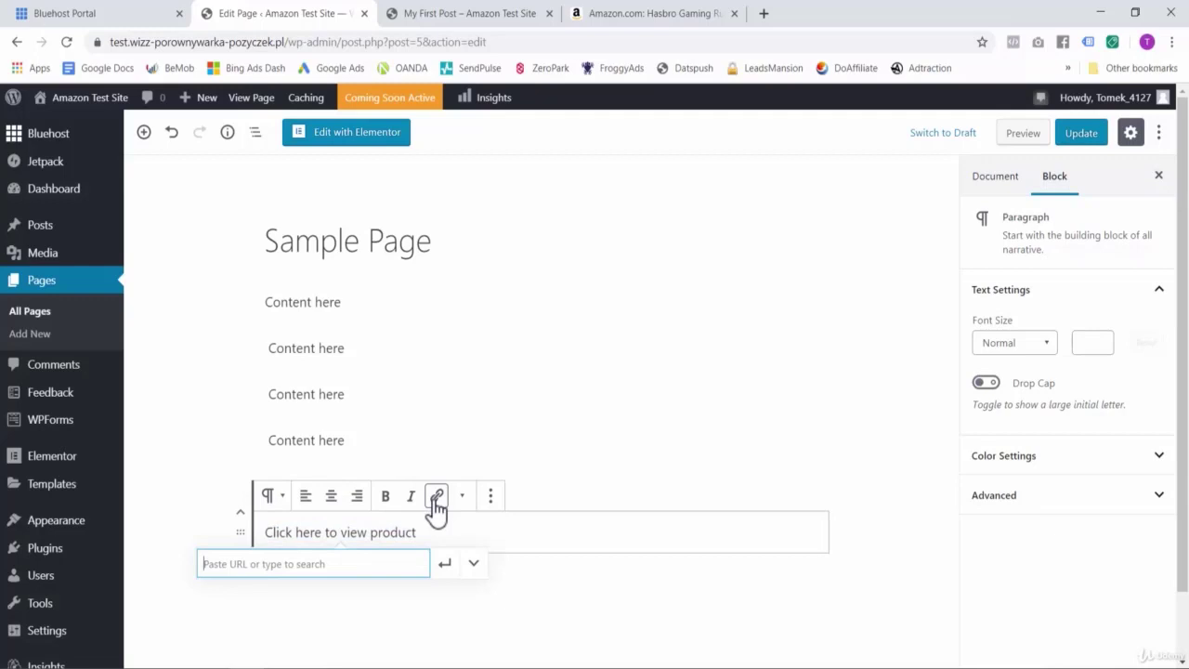
key(ctrl+v)
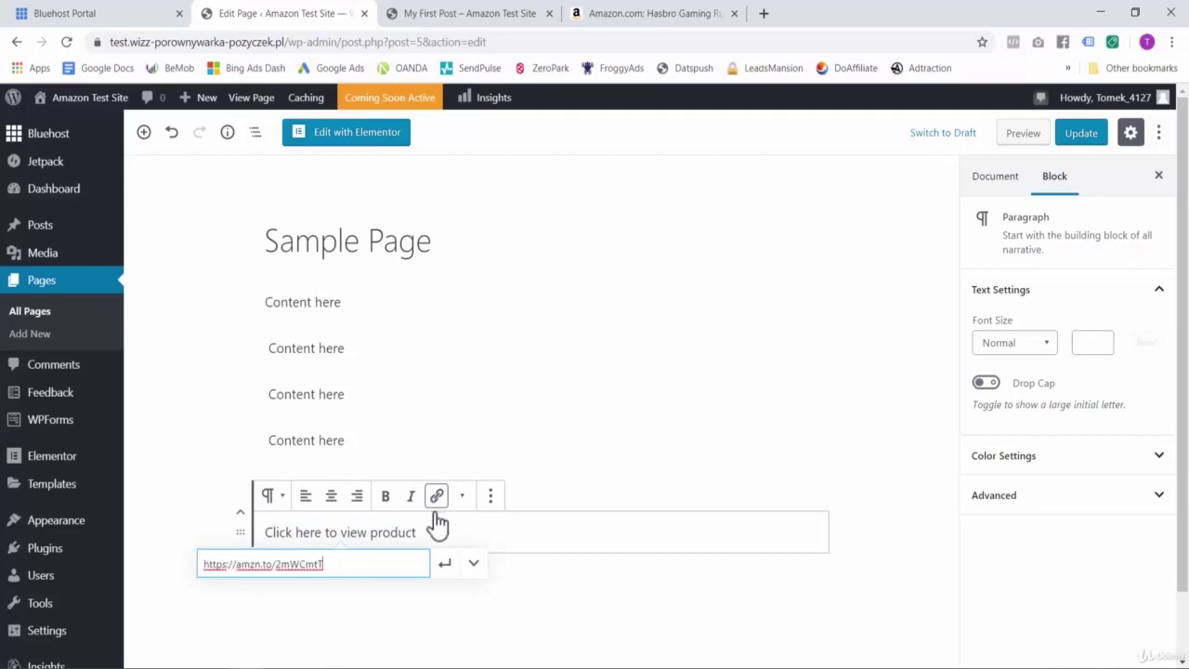
click(445, 564)
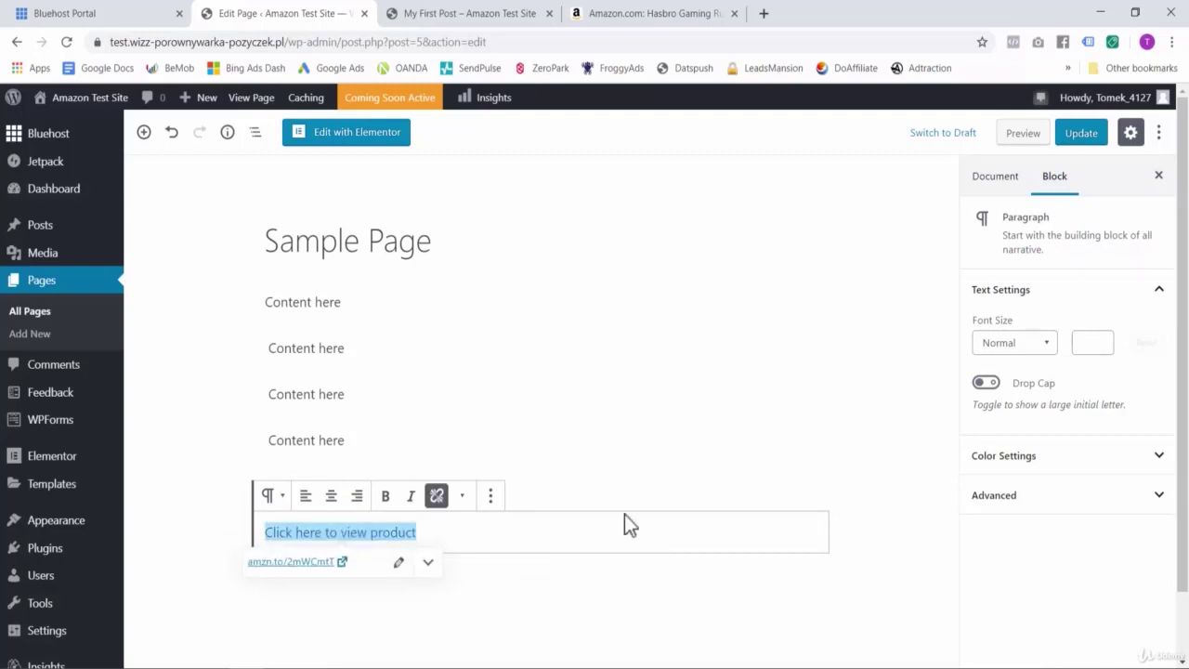
Step: Update the Sample Page, preview it, and follow the "Click here to view product" link to test it
click(1080, 134)
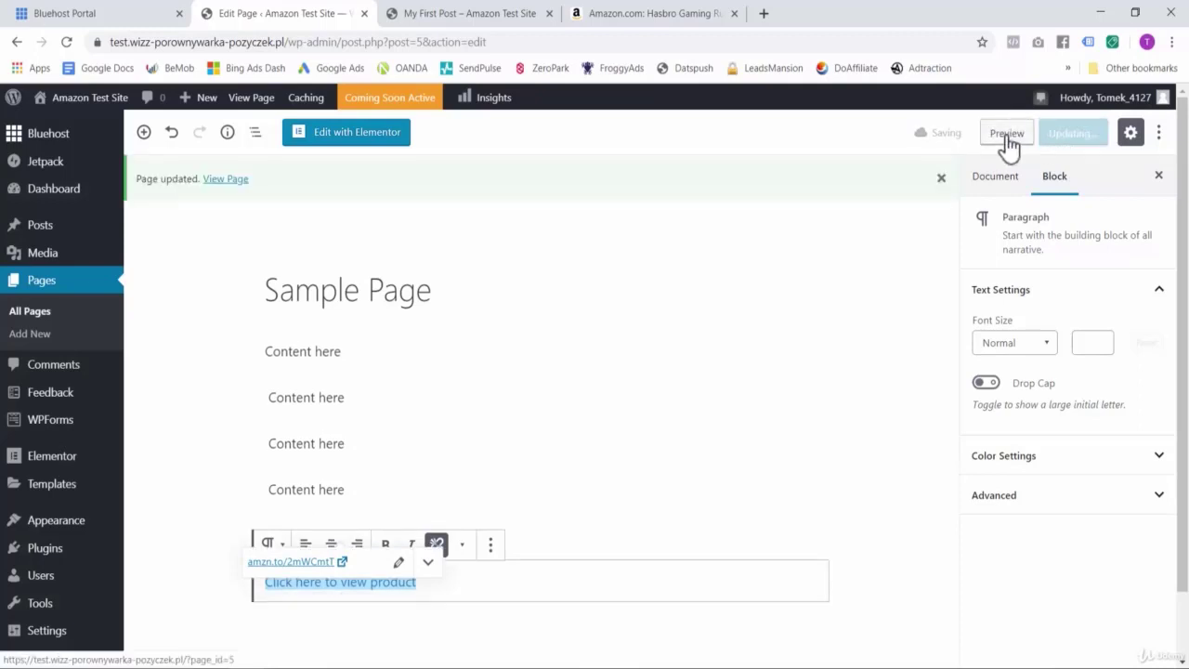
click(1010, 139)
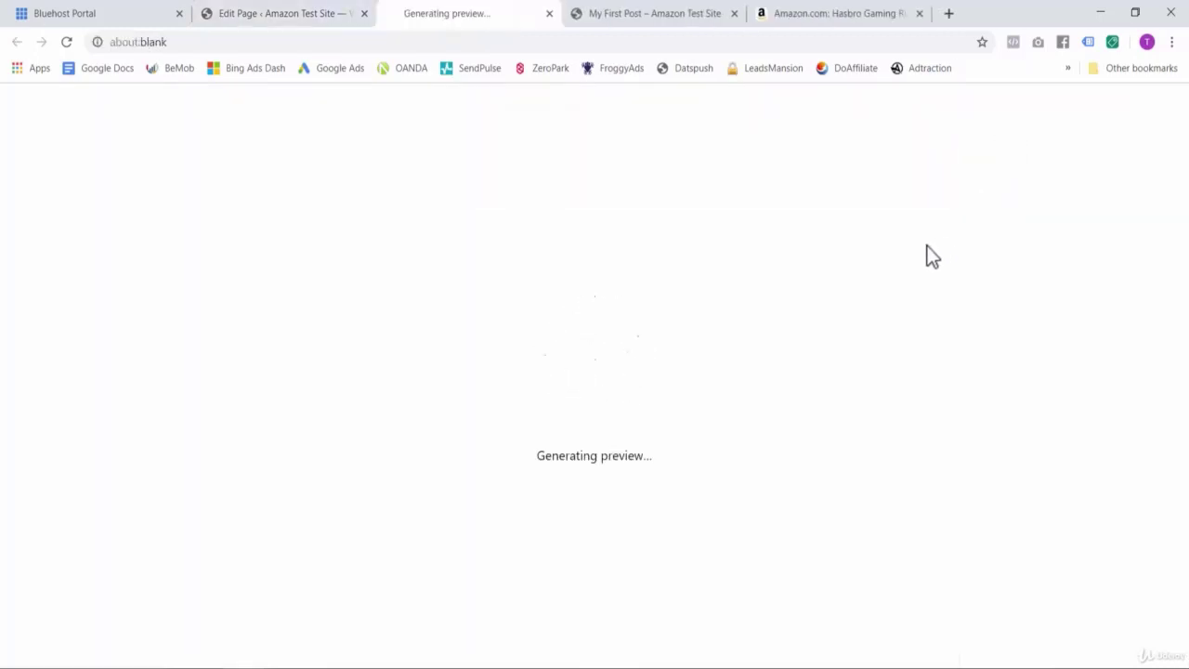
scroll(424, 454, down, 2)
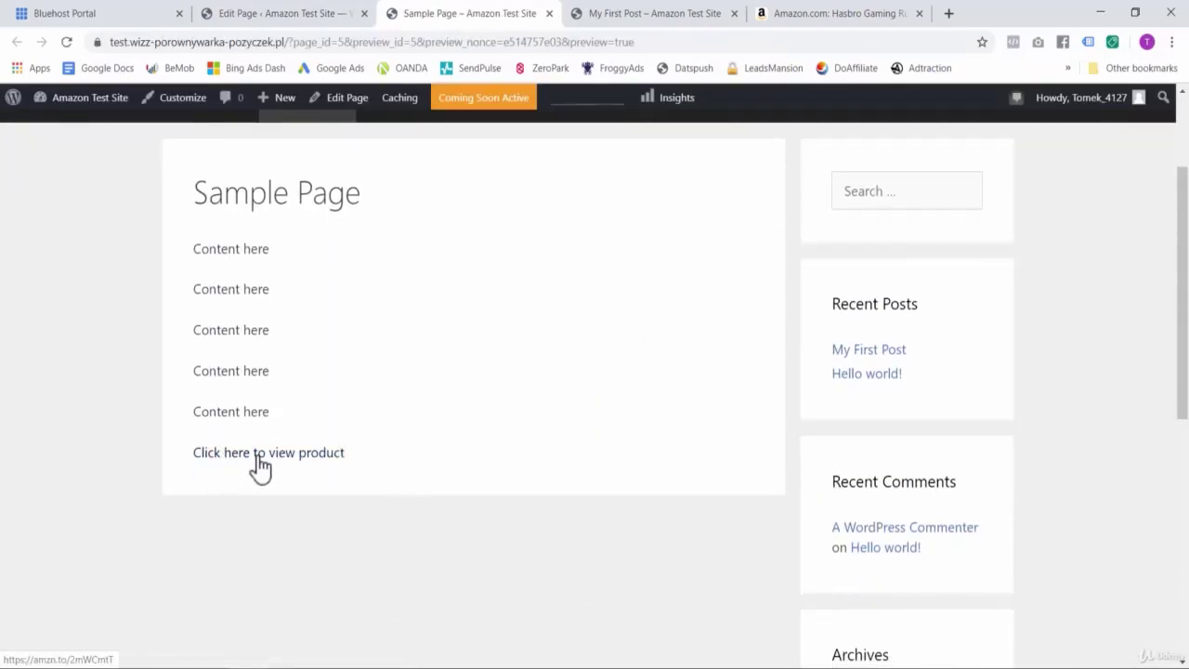
click(259, 460)
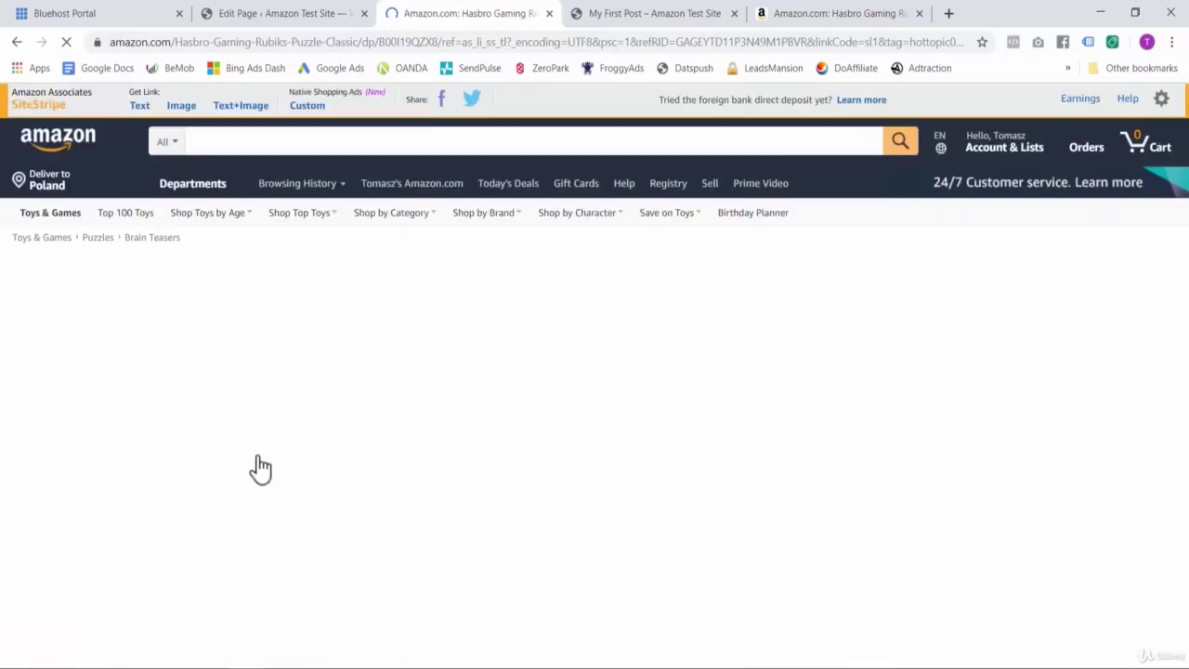